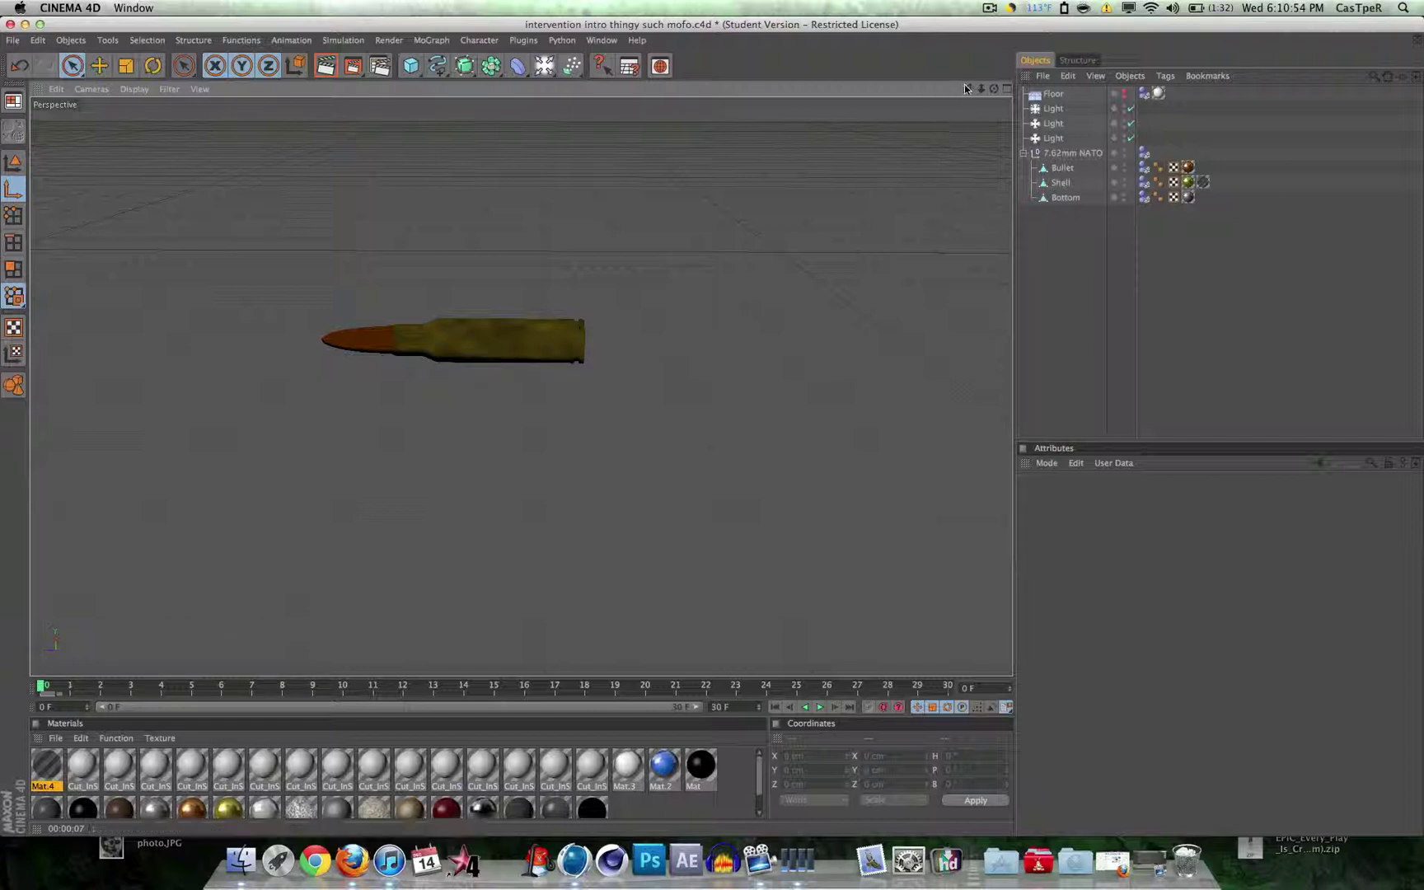
- Try grouping the Bullet, Shell and Bottom objects under a new null, and undo the grouping
left_click_drag(968, 89, 1082, 80)
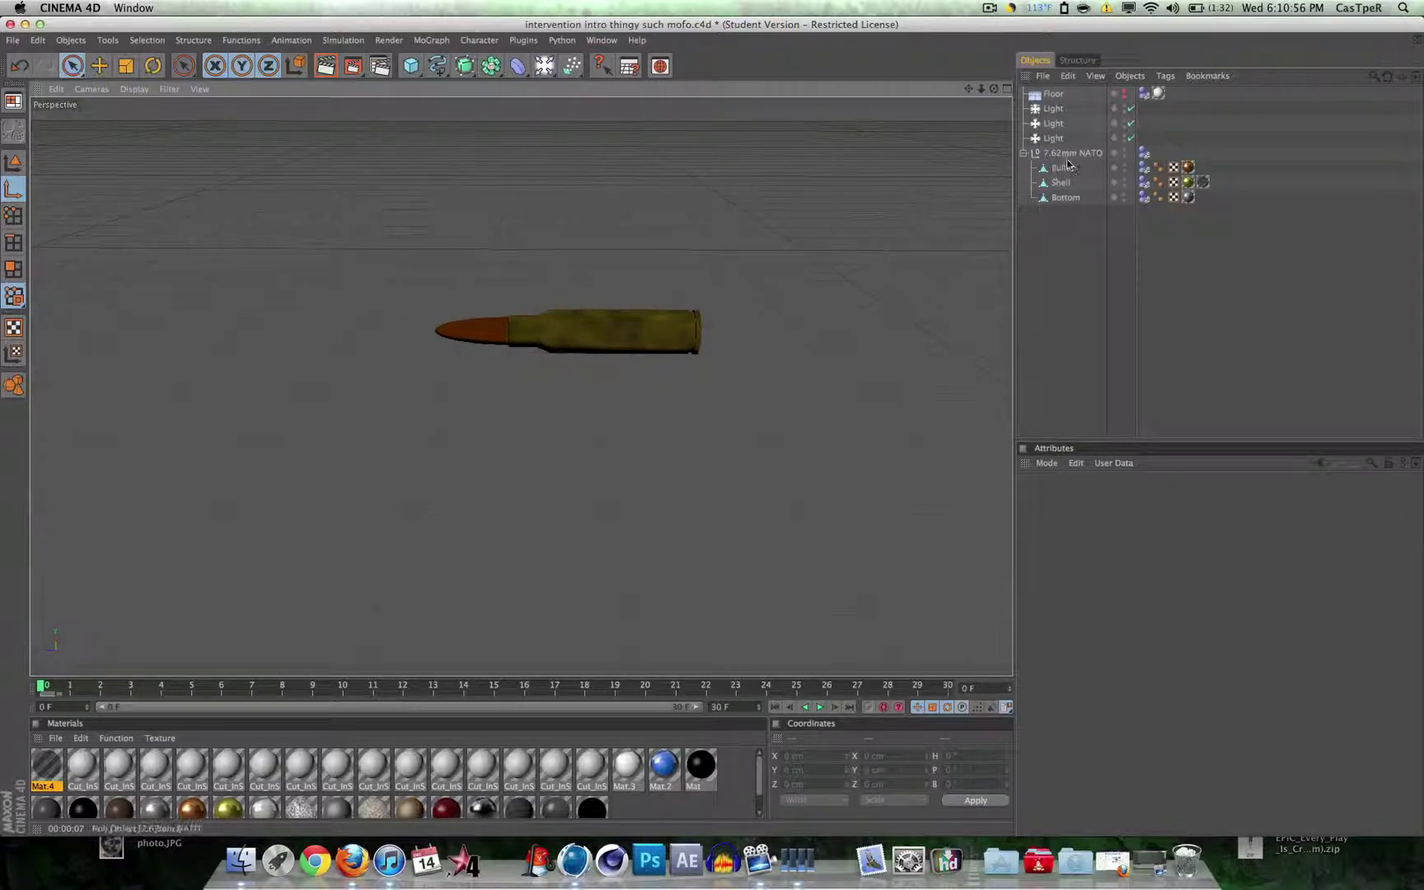
left_click_drag(1061, 212, 1058, 163)
left_click(1066, 233)
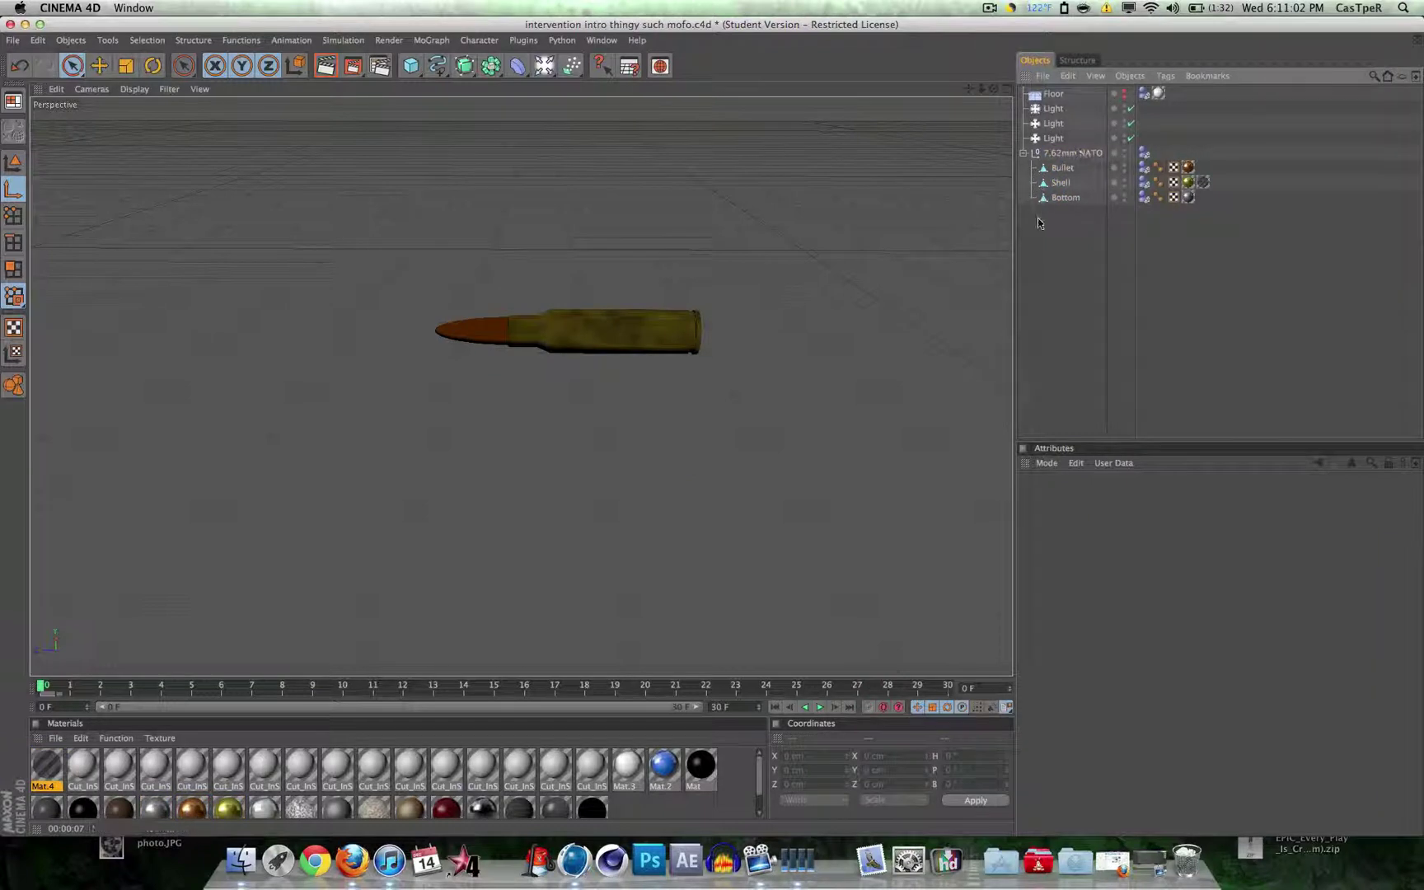
left_click_drag(1042, 216, 1056, 165)
key("alt+g")
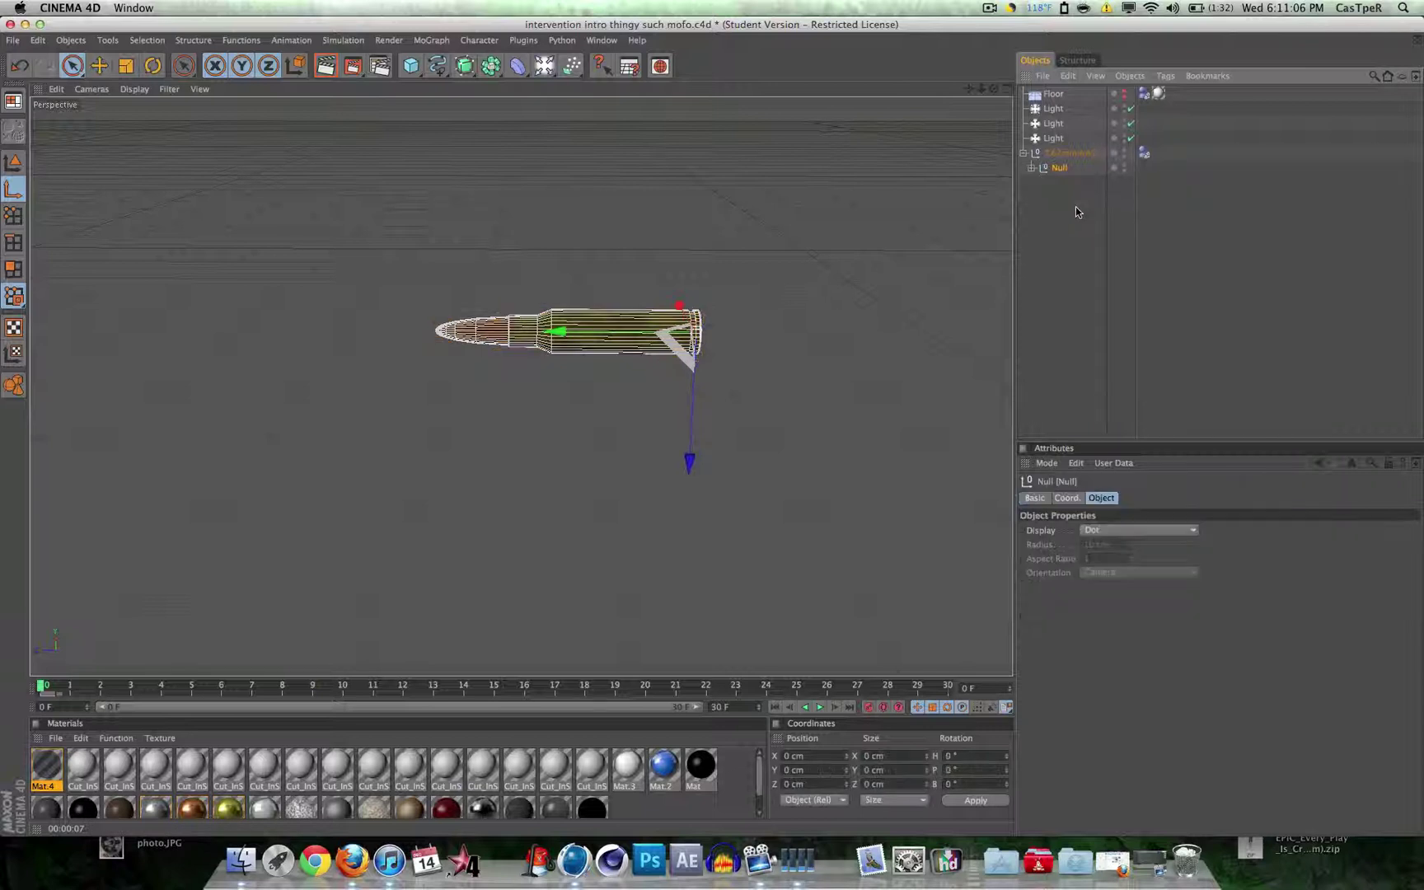
key("super+z")
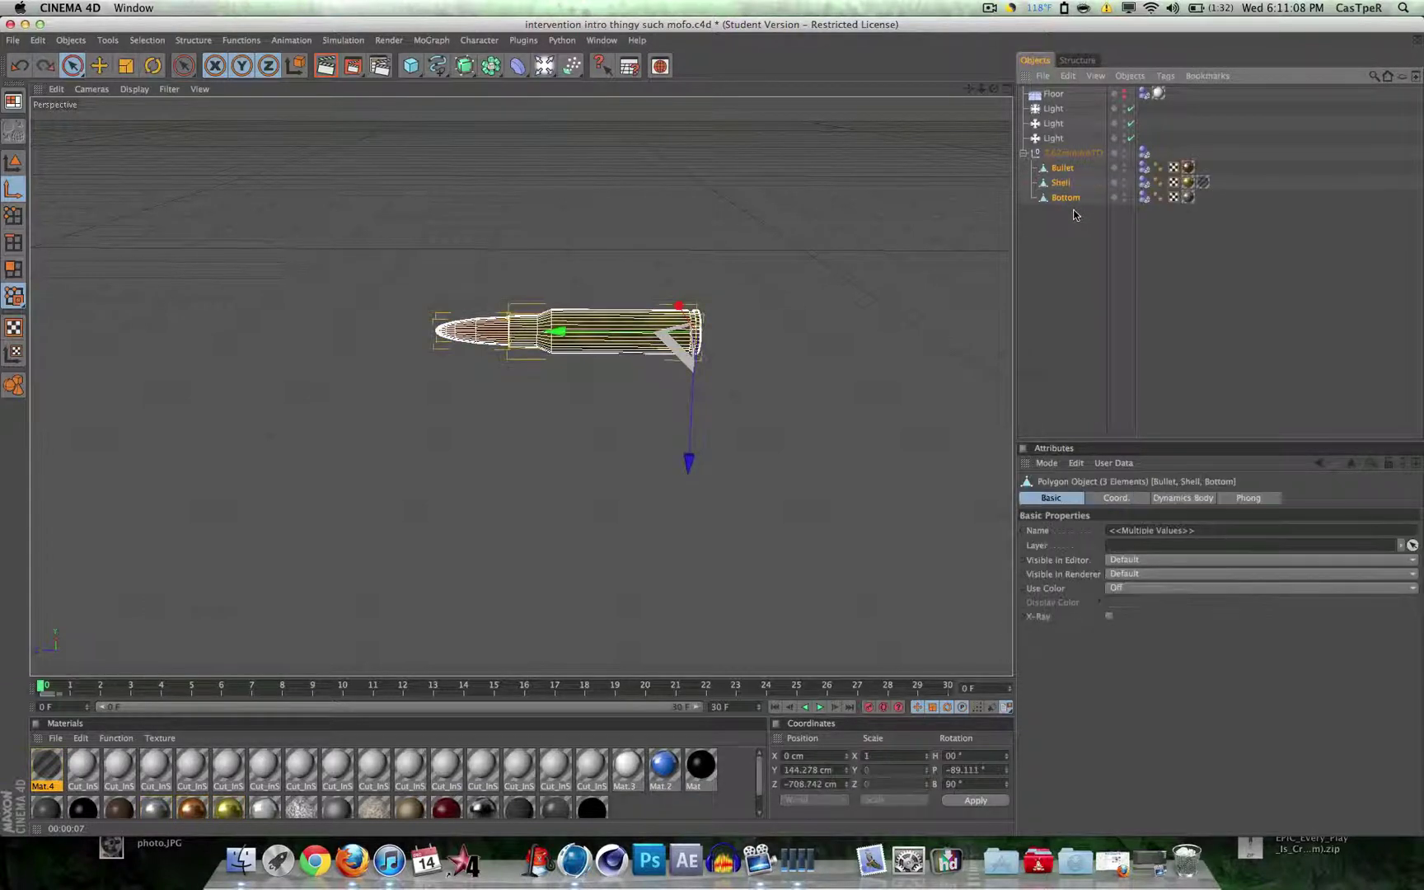
left_click(1069, 223)
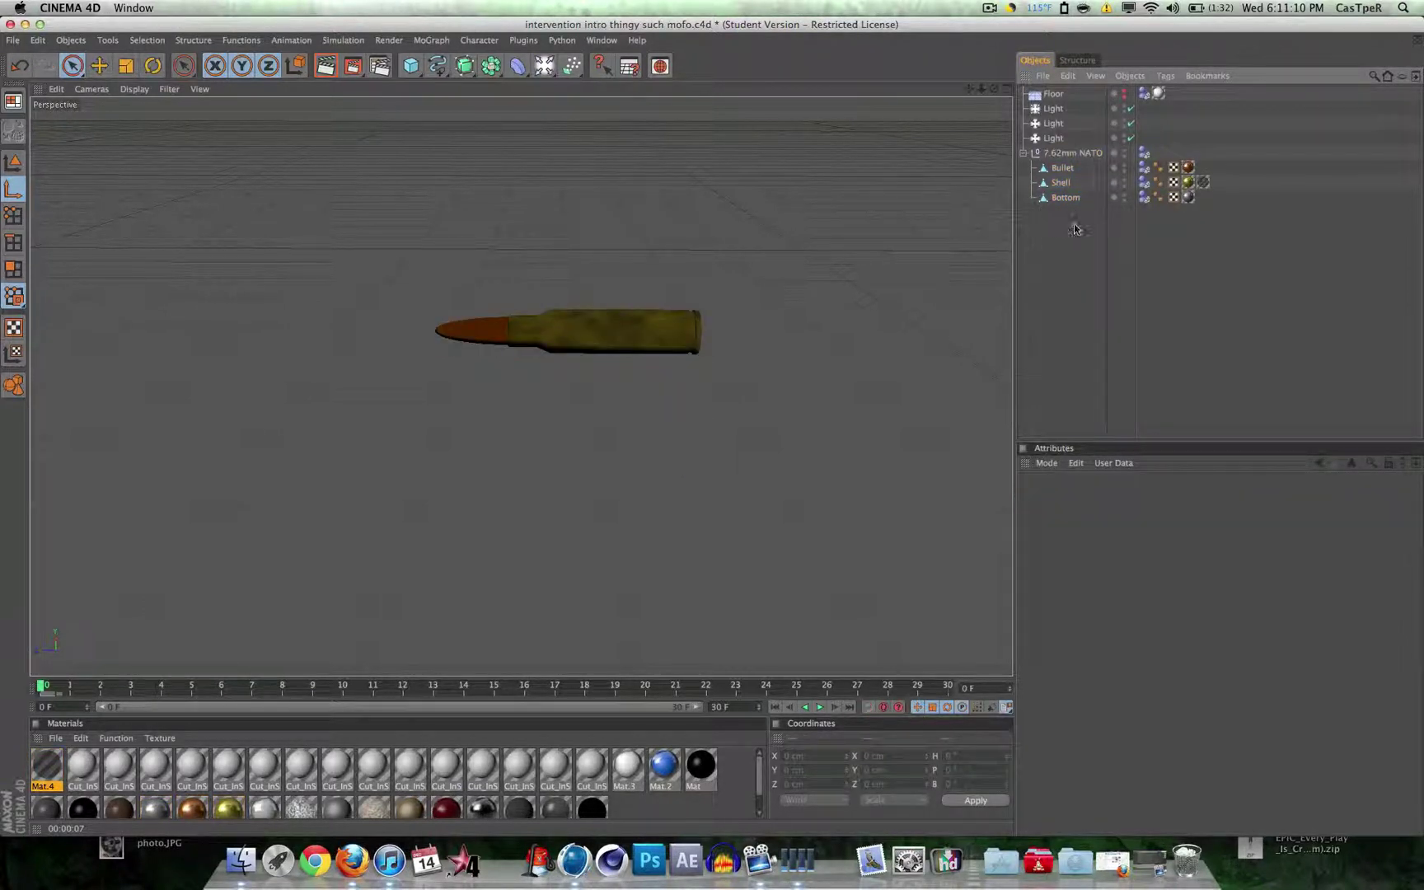
- Switch from Object Axis mode to Model mode and select the 7.62mm NATO group
left_click(1072, 153)
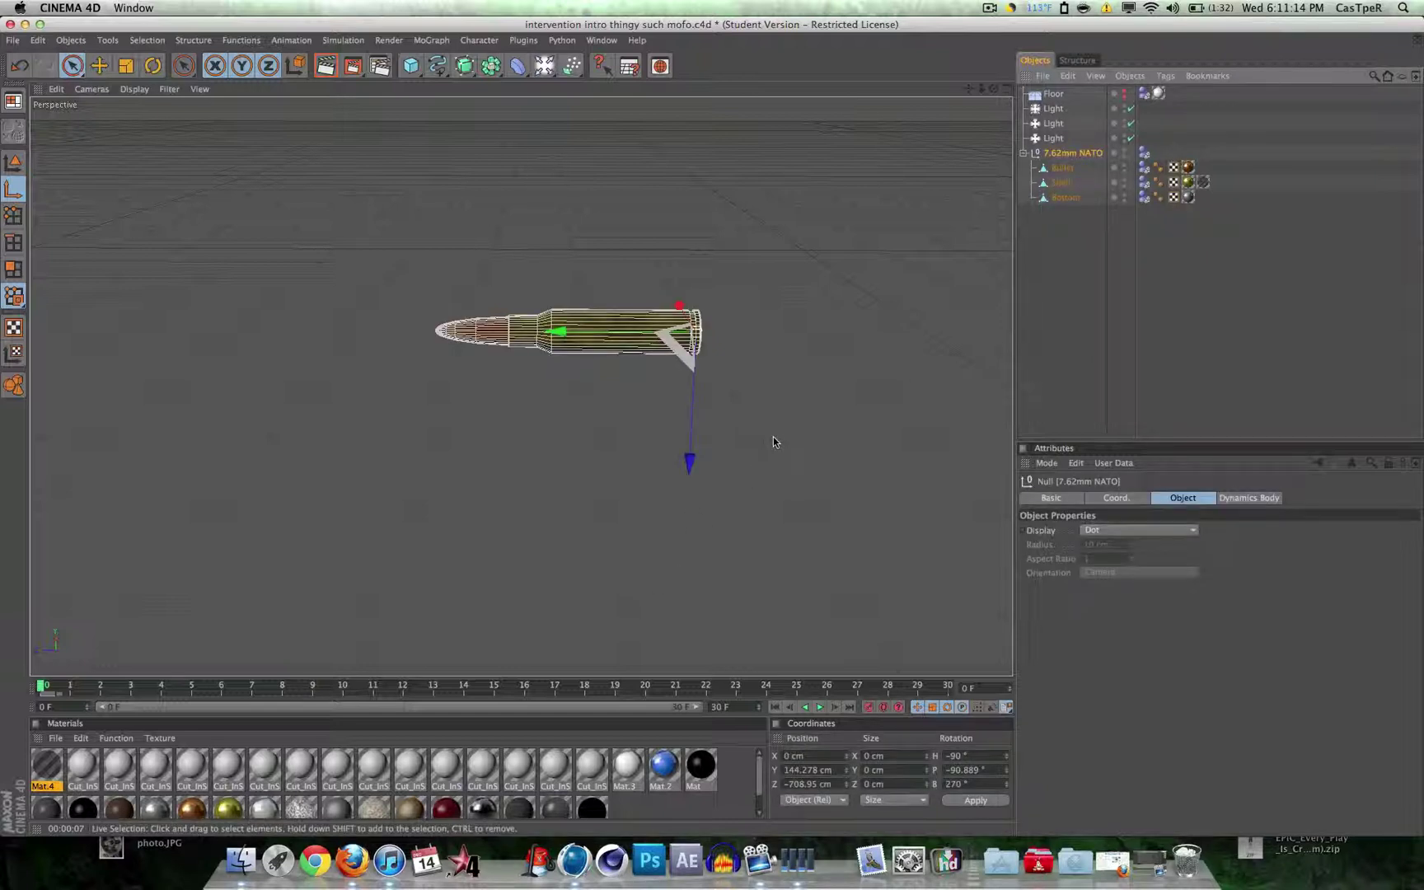
left_click(210, 220)
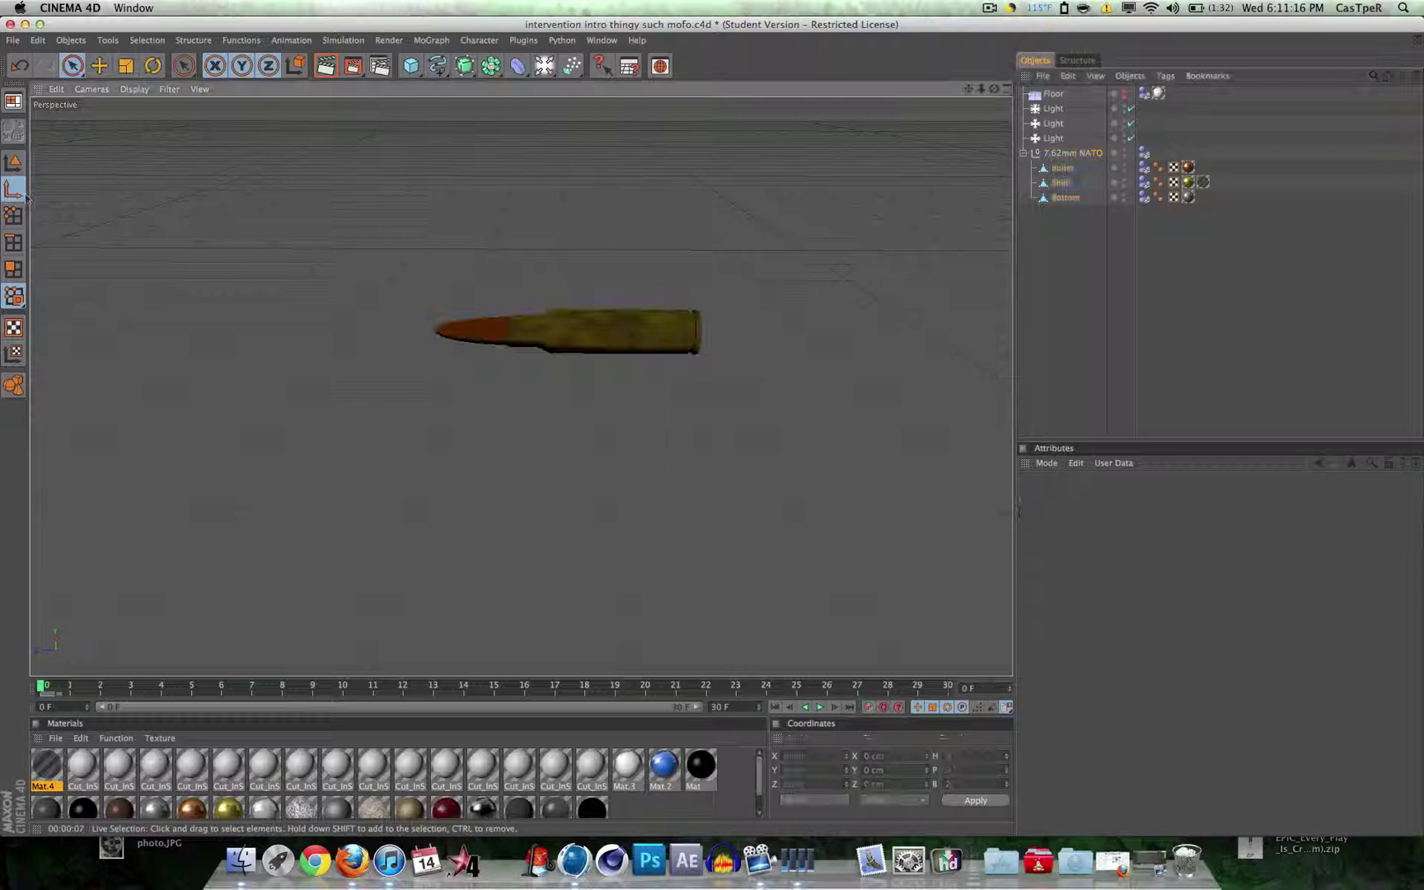
left_click(14, 162)
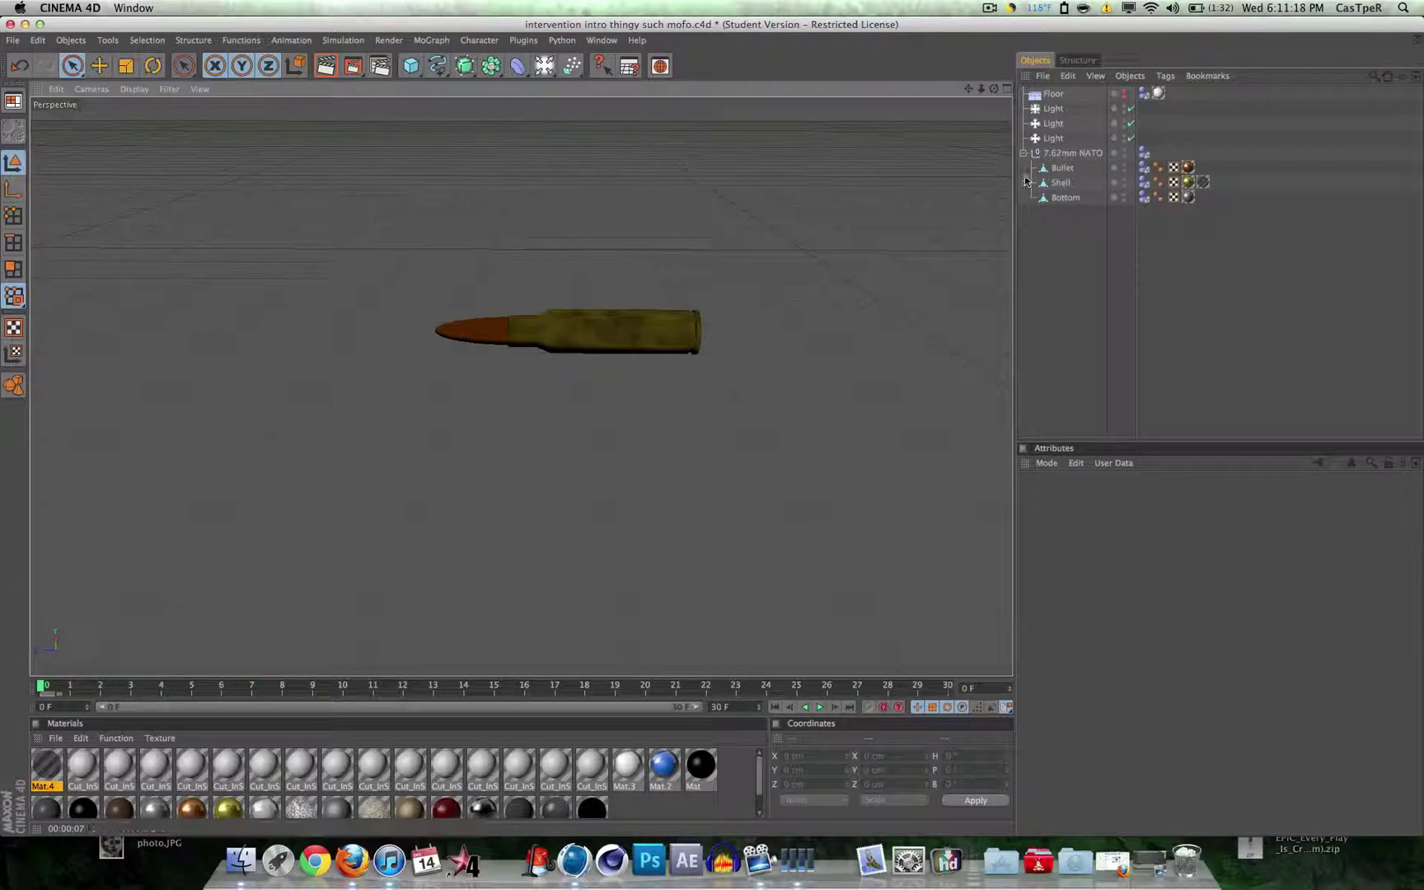
left_click(1071, 153)
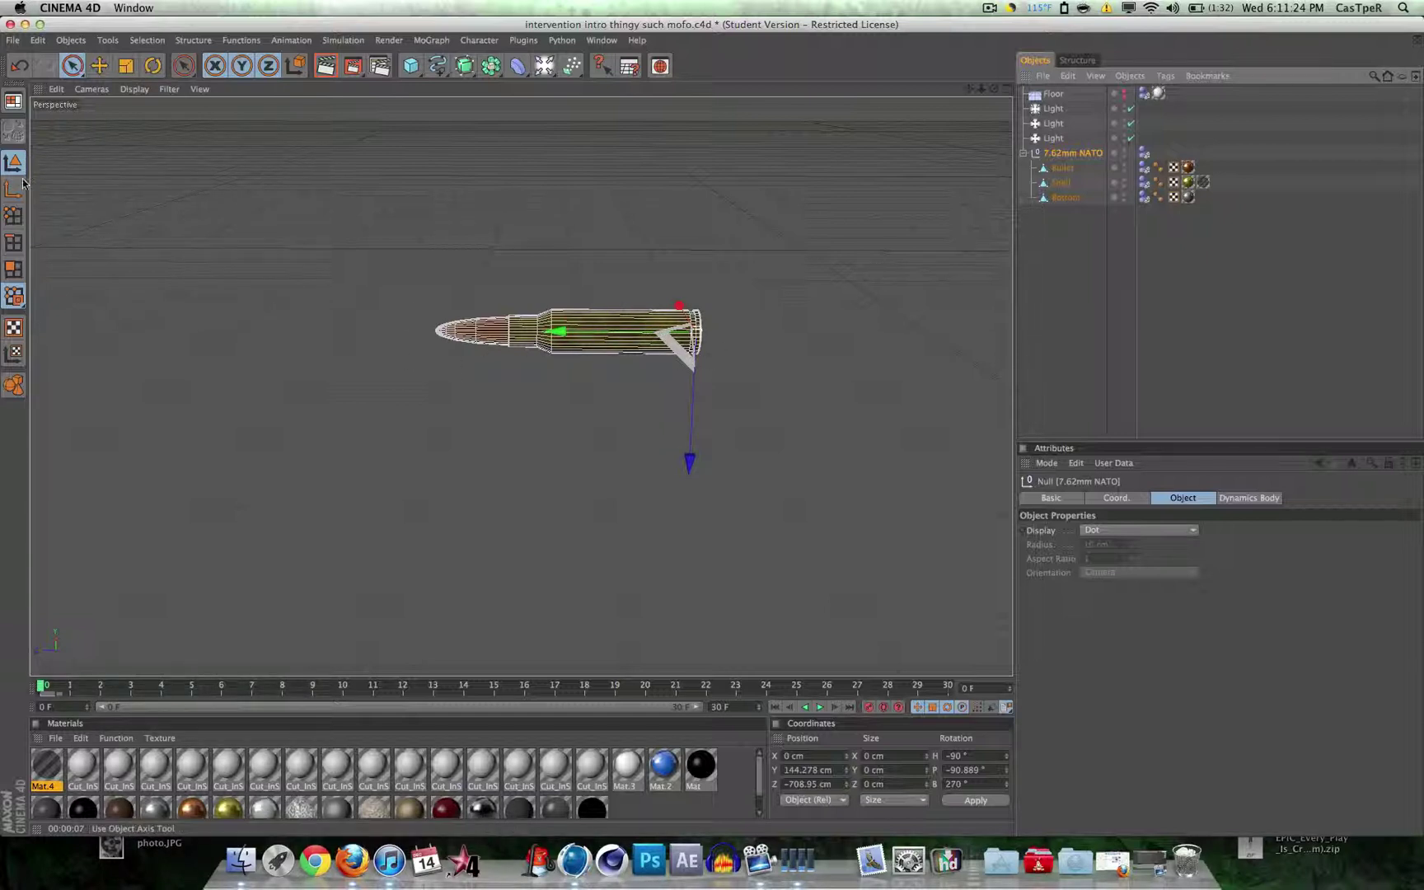
- Try the Rotate tool on the 7.62mm NATO group in Object Axis mode, and return to Model mode with Live Selection
left_click(153, 66)
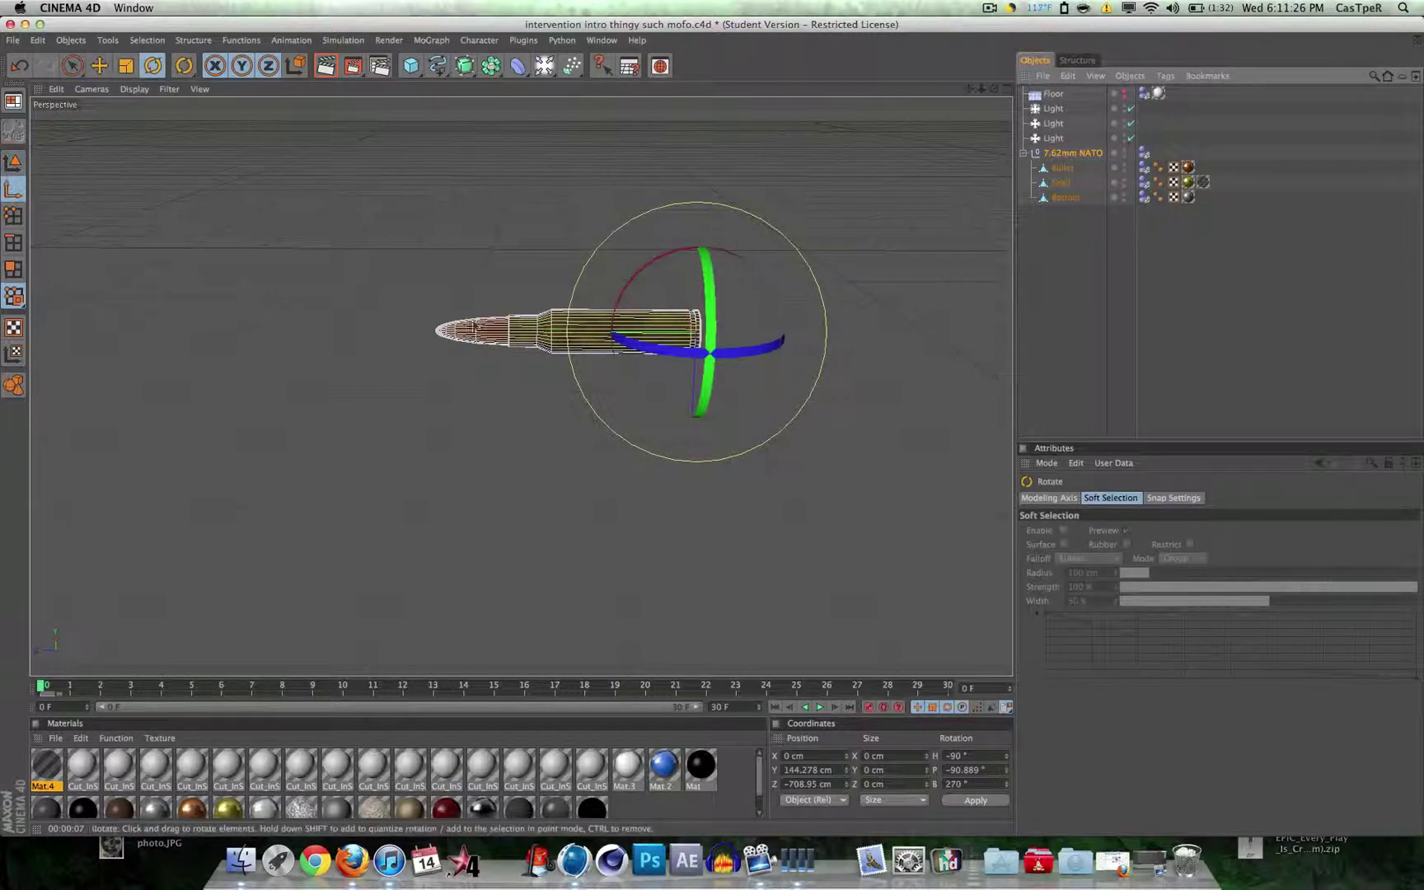
left_click_drag(715, 318, 790, 244)
left_click(857, 241)
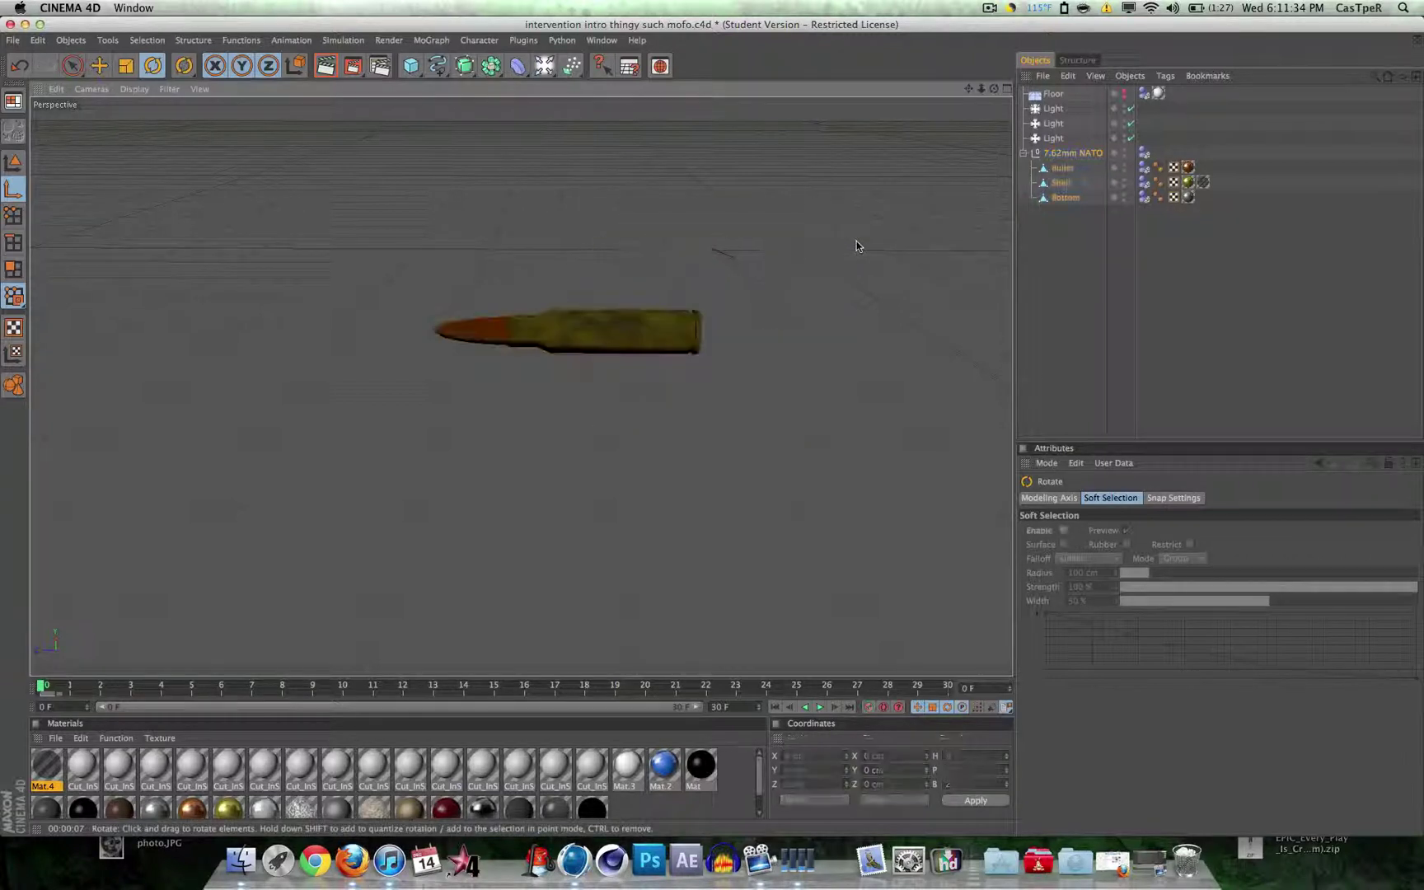
left_click(14, 162)
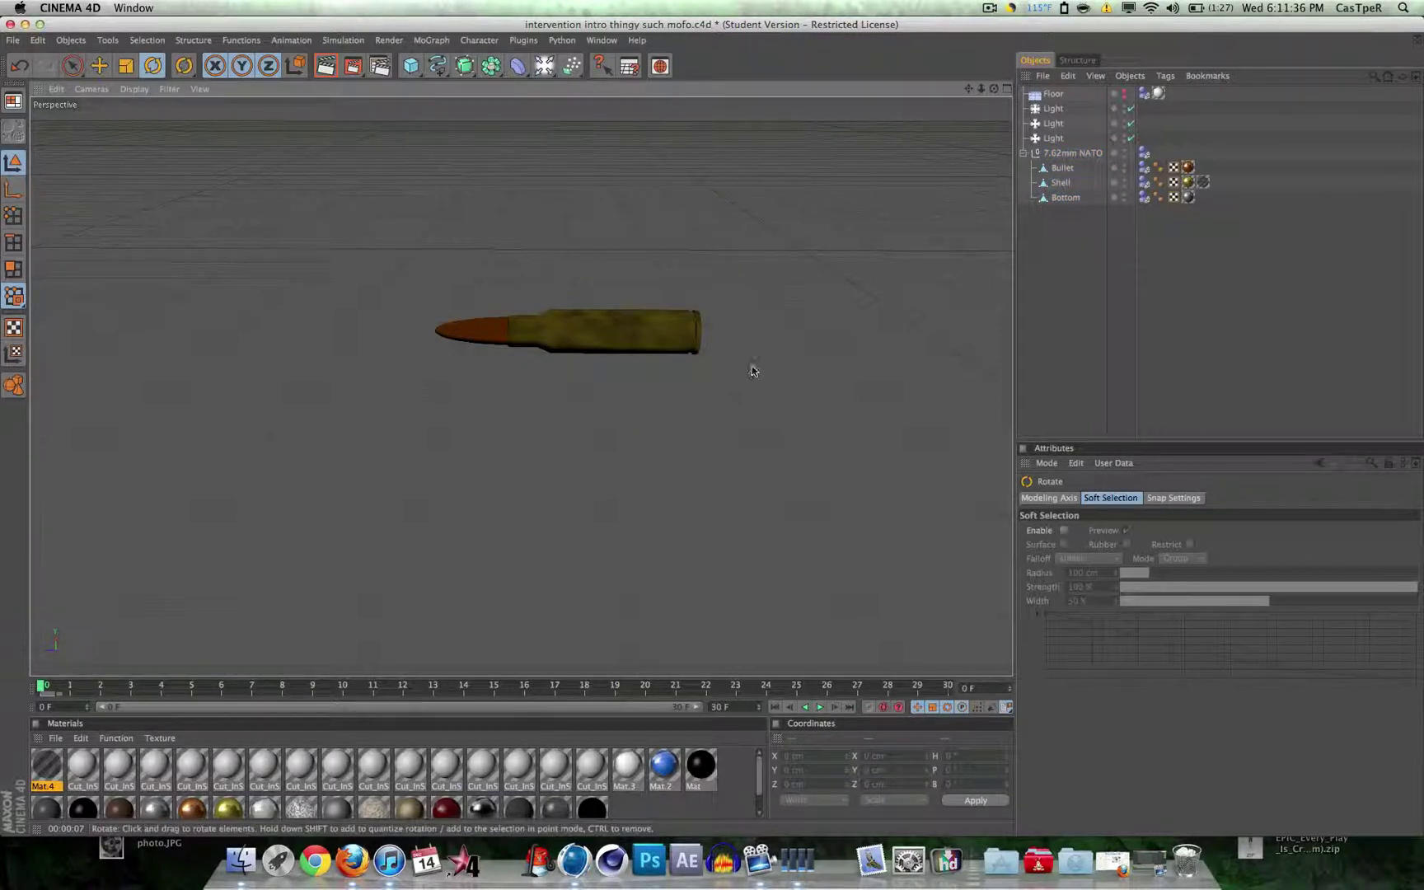
left_click(1074, 154)
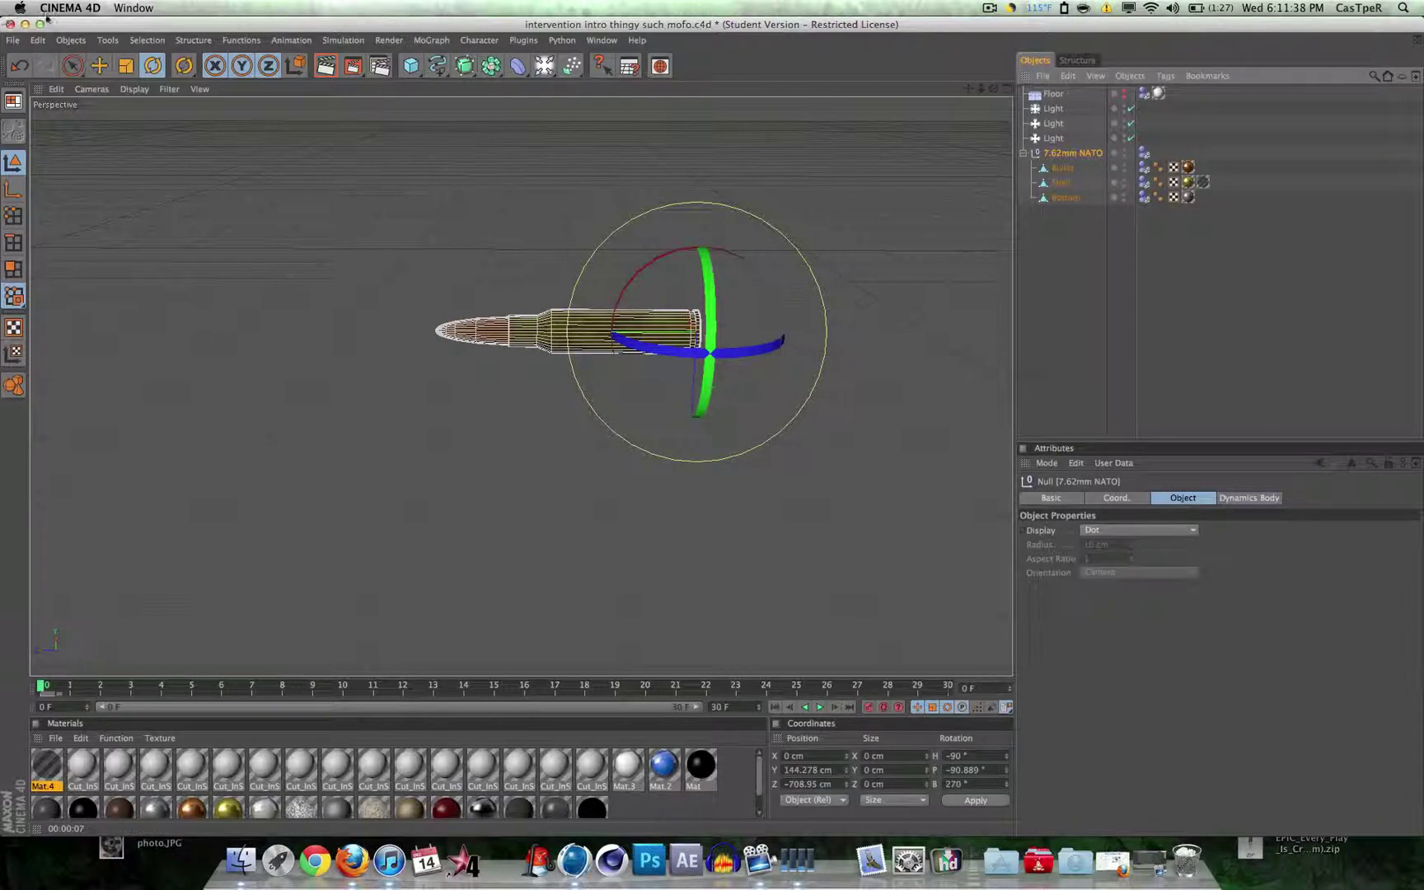
left_click(72, 65)
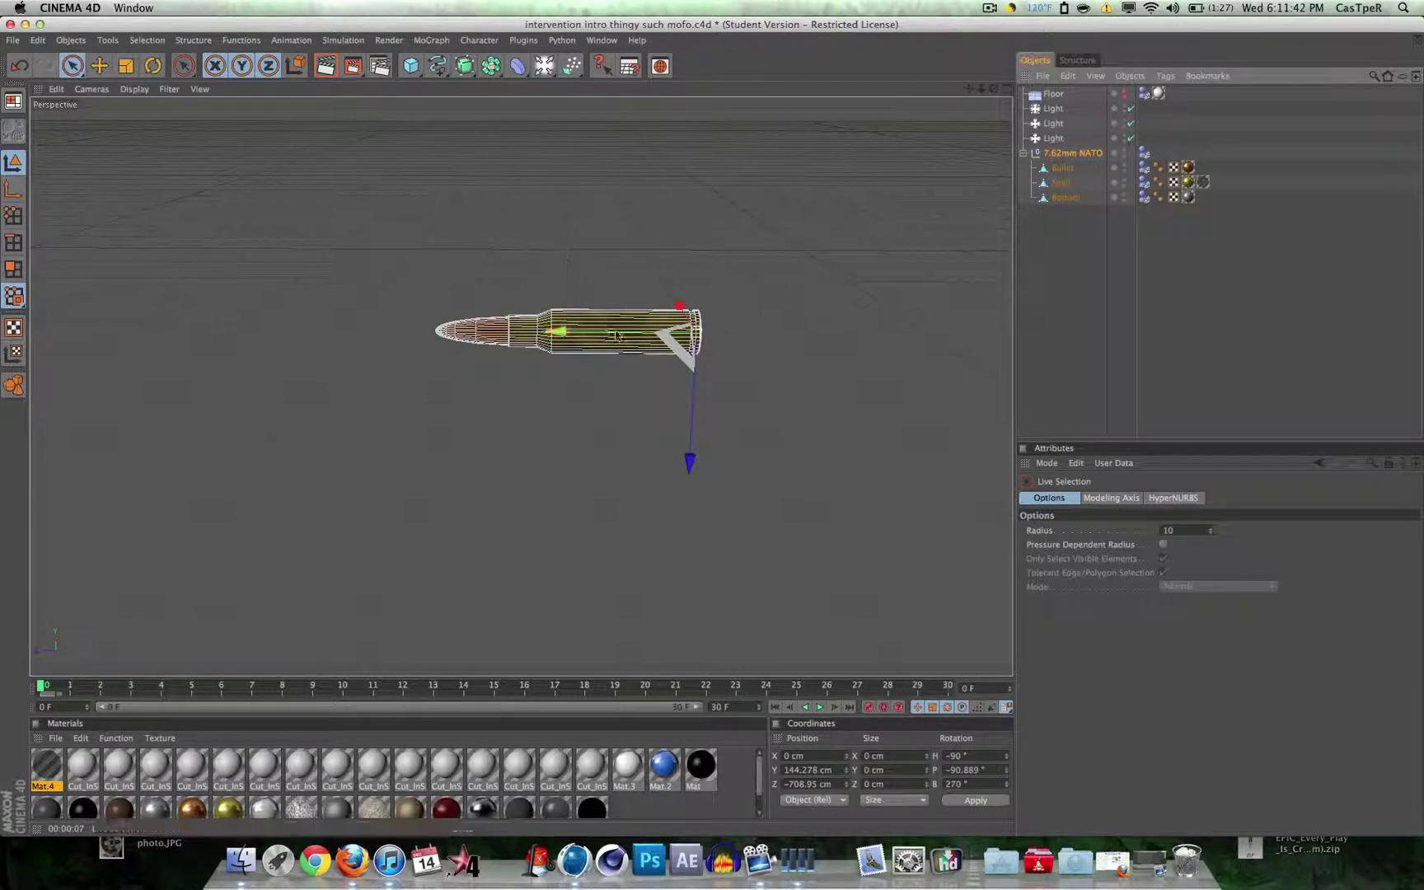
- Try shifting only the axis of the 7.62mm NATO group about 5 cm towards the bullet tip, and undo the shift
left_click_drag(994, 88, 1037, 53)
left_click_drag(1056, 115, 1002, 291)
left_click_drag(994, 88, 984, 145)
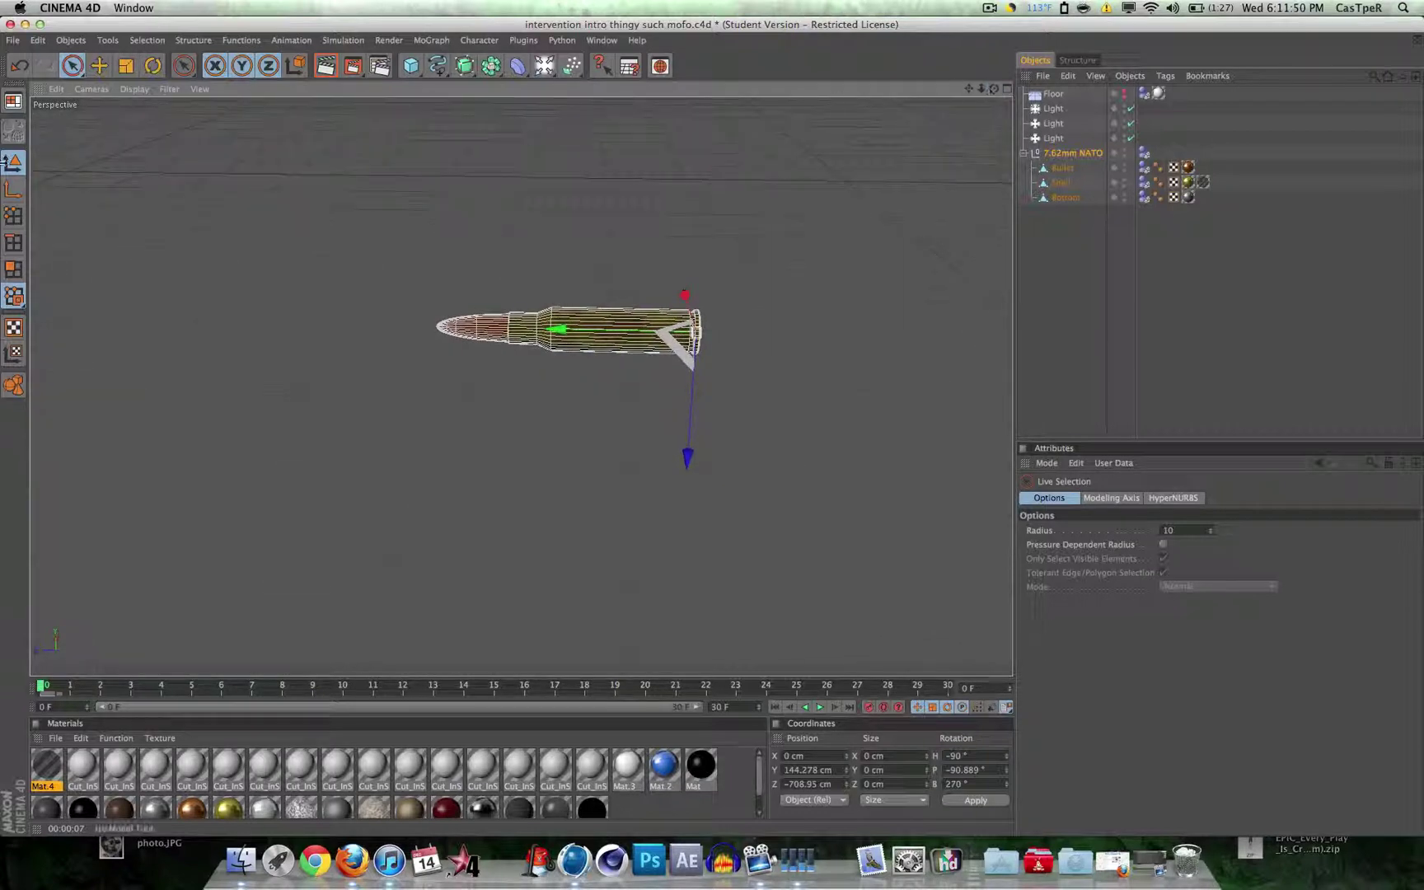
left_click(14, 191)
mouse_move(557, 329)
left_mouse_down()
mouse_move(517, 329)
mouse_move(538, 328)
left_mouse_up()
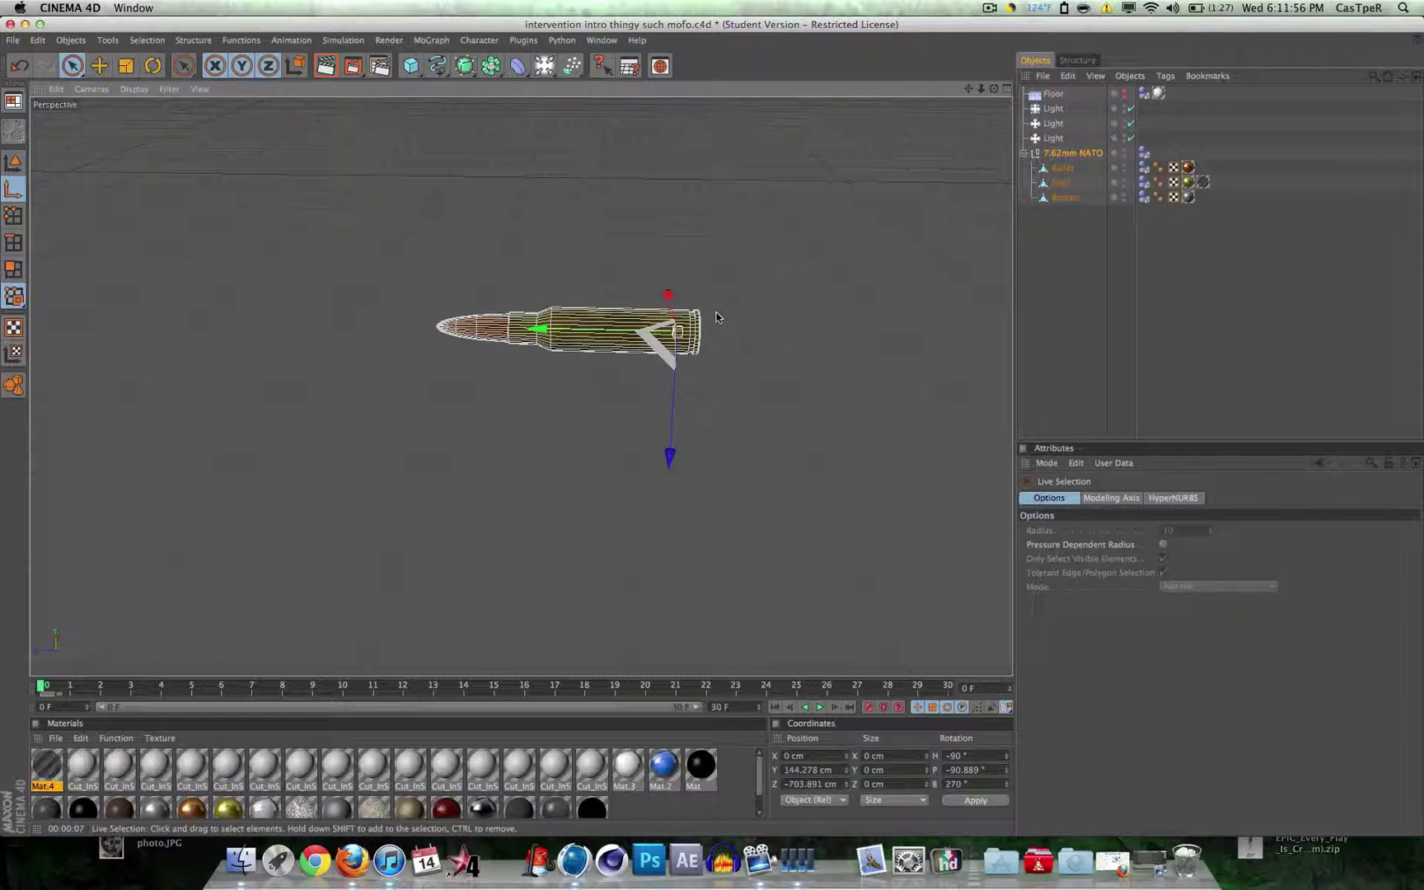
key("super+z")
left_click(732, 282)
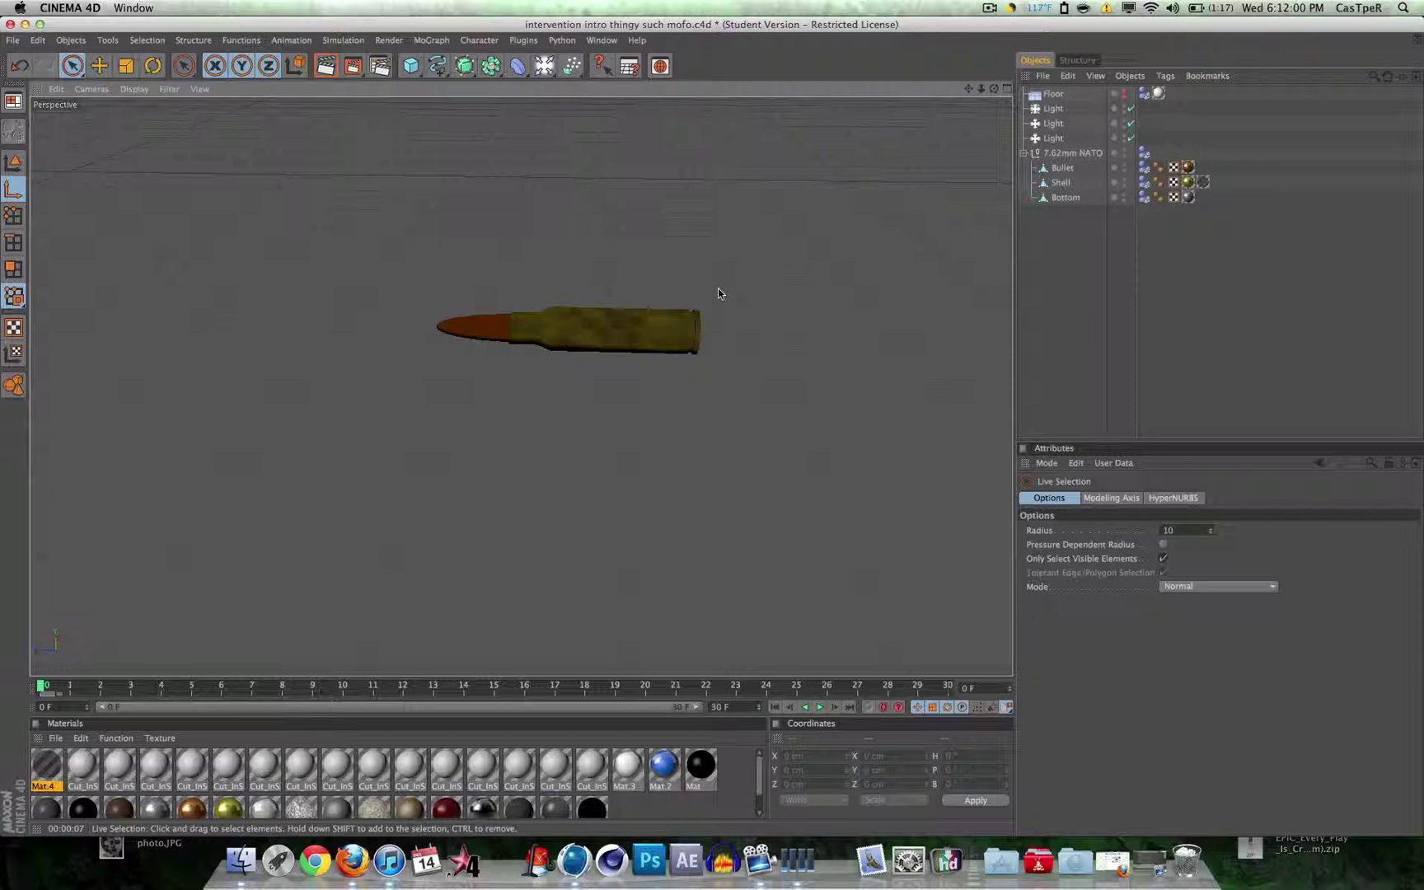
- Record a keyframe for the 7.62mm NATO group at frame 0 and advance the timeline to frame 30
left_click(1093, 153)
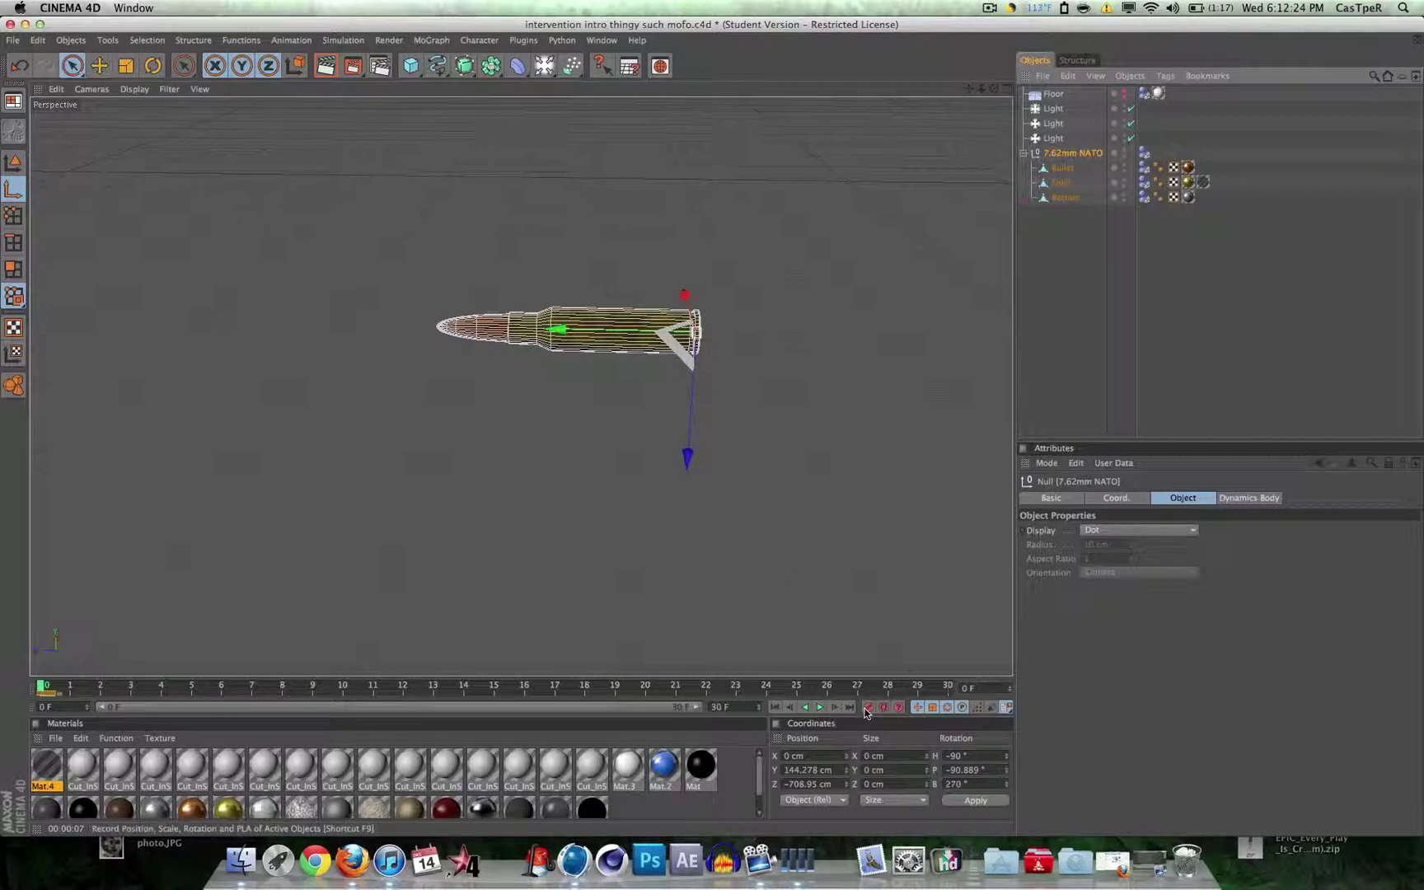
left_click(948, 686)
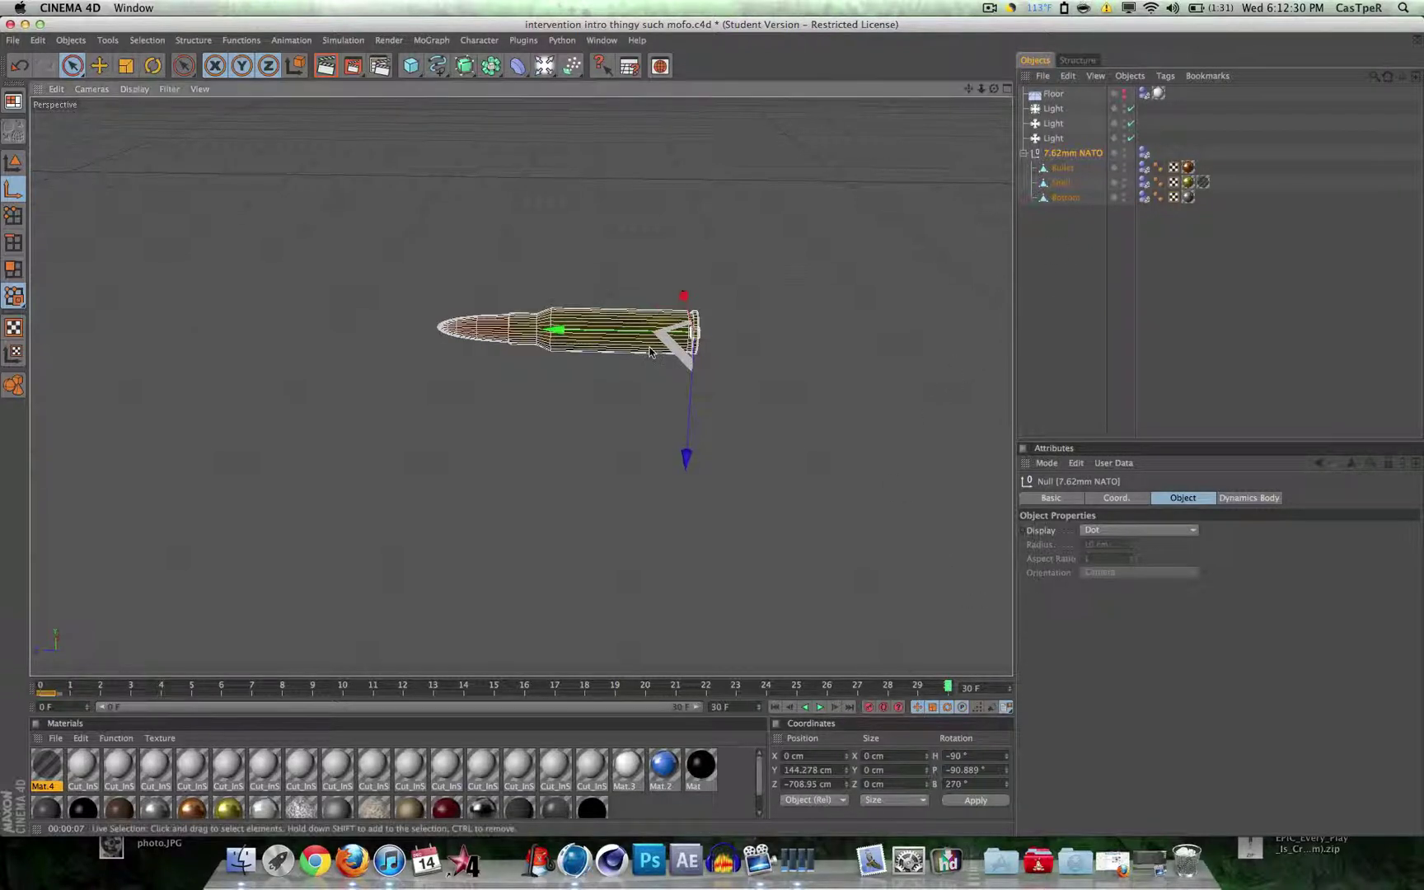
scroll(650, 352, "down", 5)
left_click_drag(969, 89, 1229, 8)
- In Model mode, move the 7.62mm NATO group forward to a Z position of about -409 cm and record a keyframe at frame 30
left_click_drag(746, 274, 485, 269)
key("super+z")
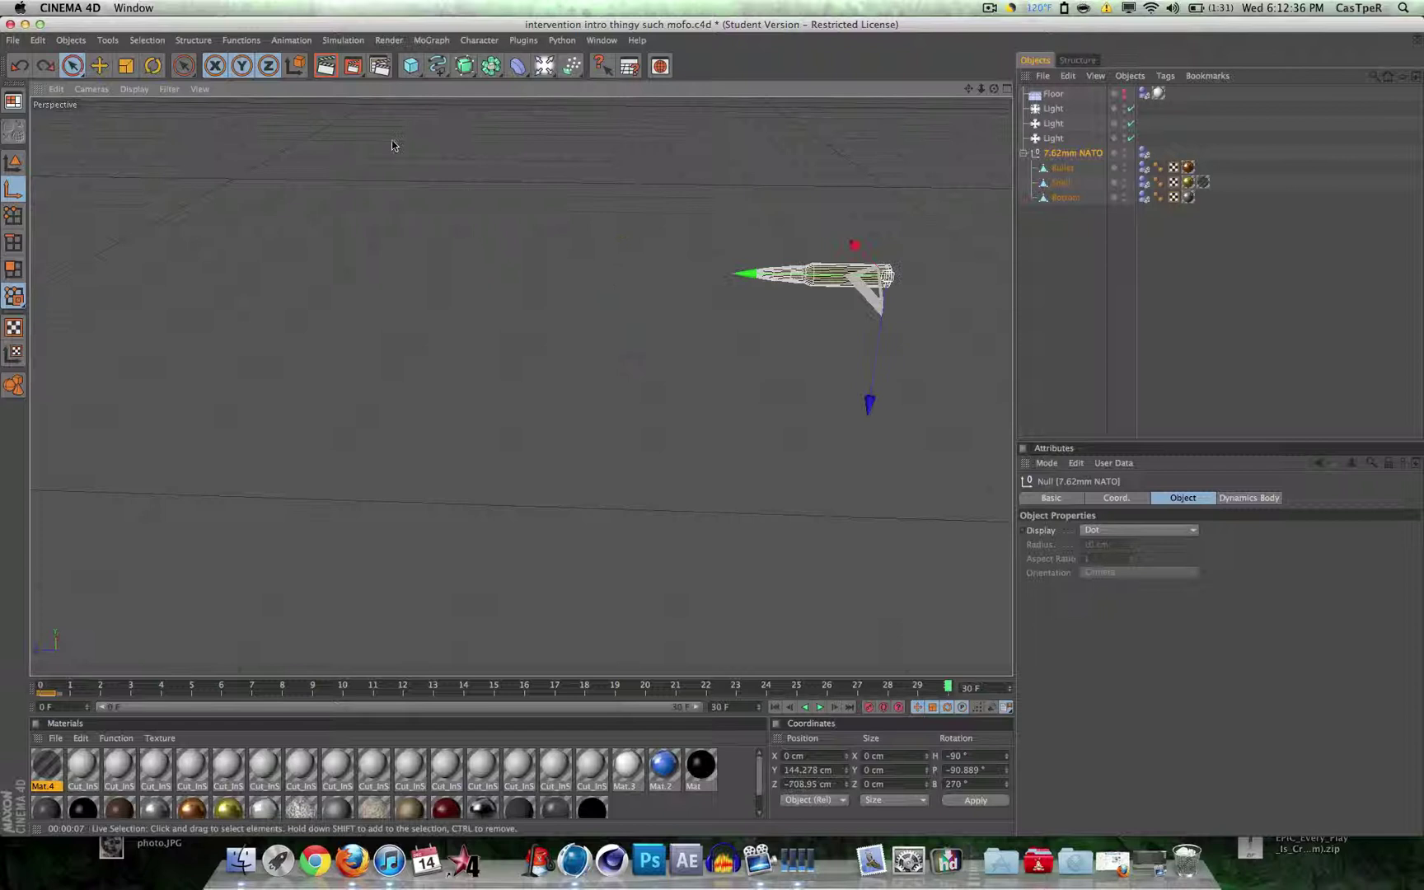
left_click(15, 165)
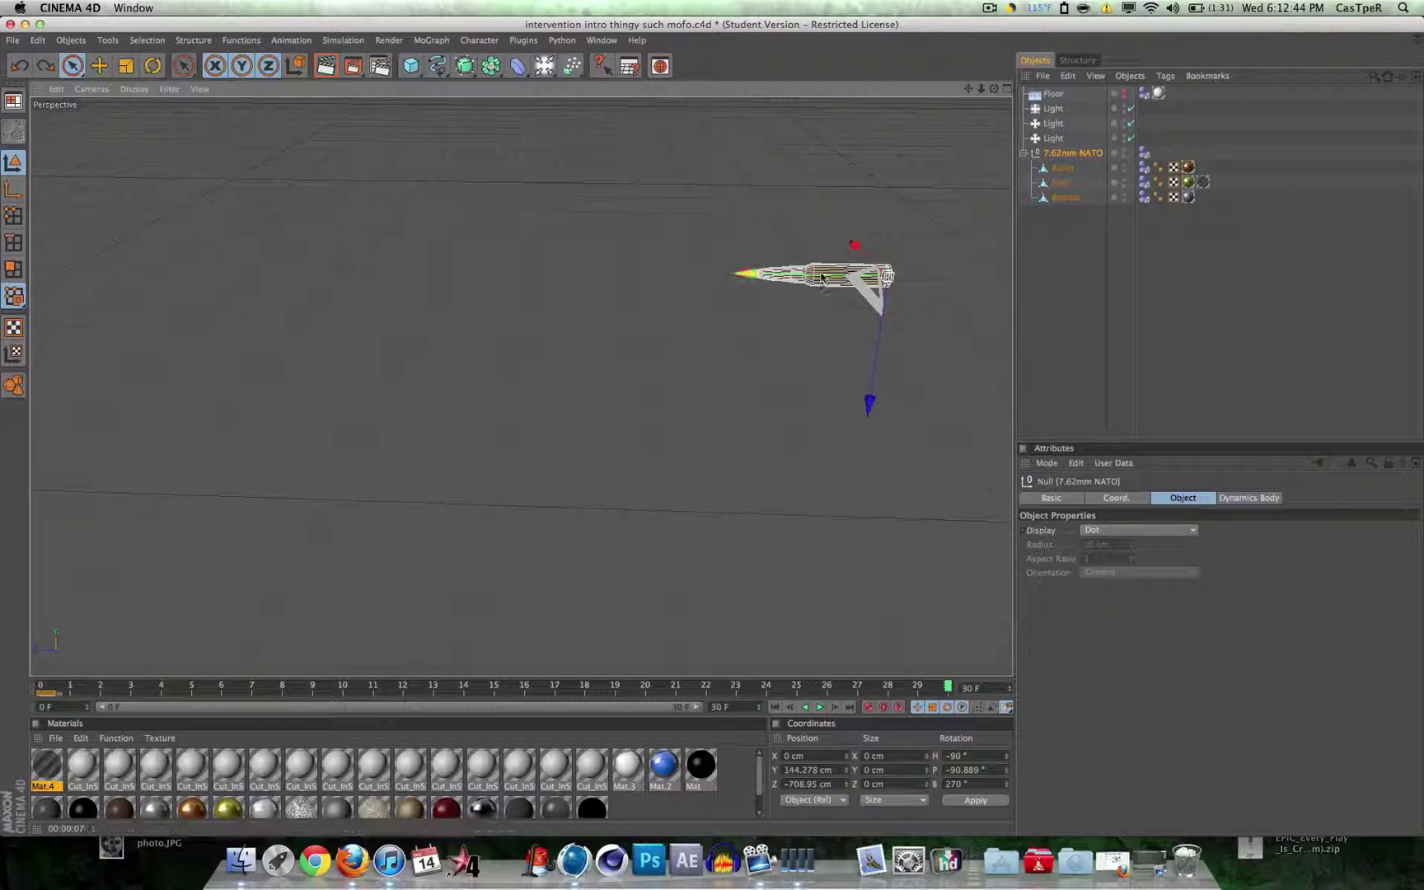
left_click_drag(842, 278, 284, 270)
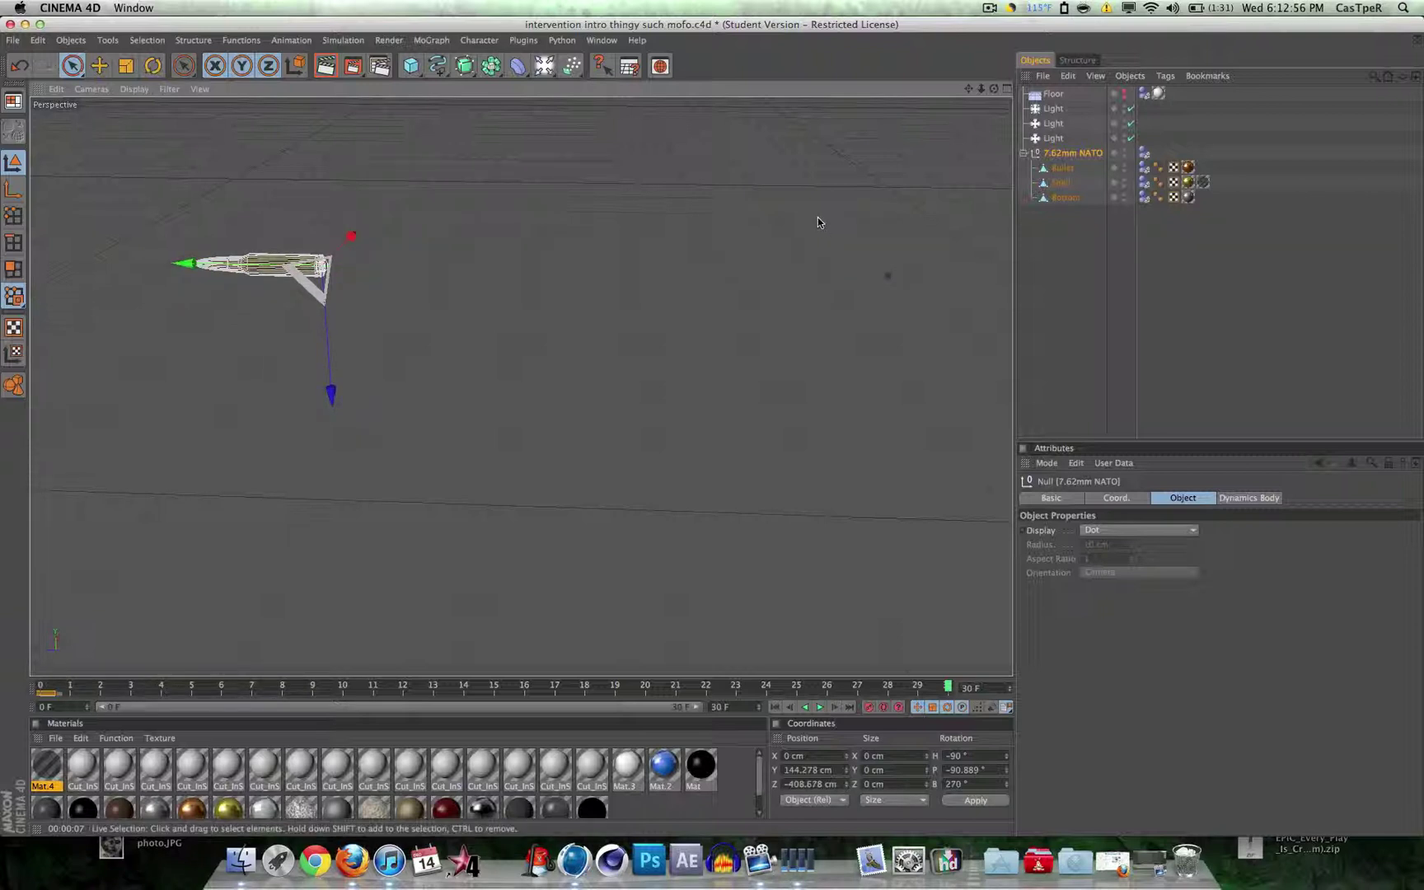
left_click(781, 398)
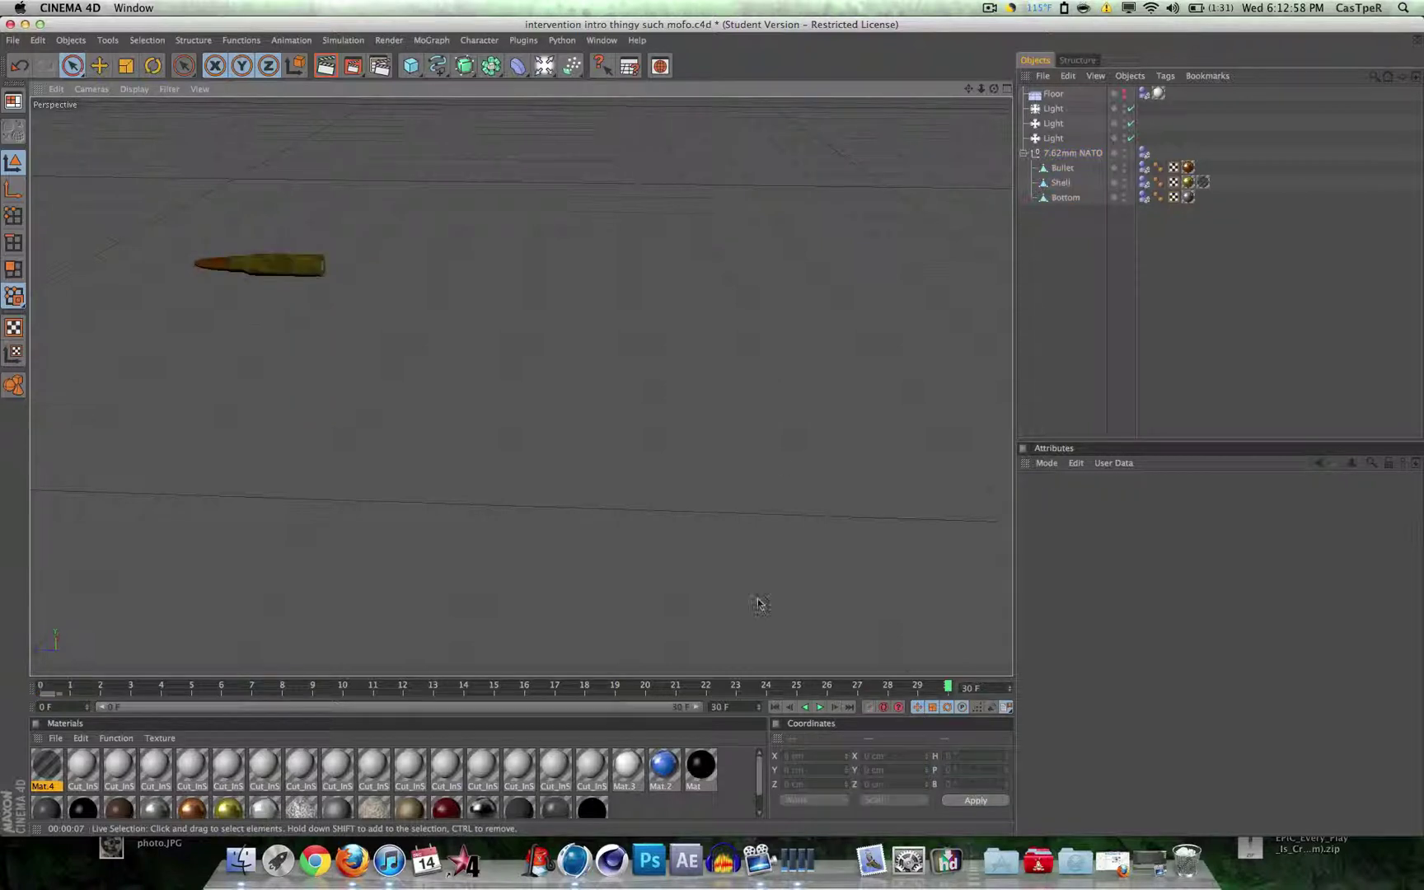
left_click(1088, 155)
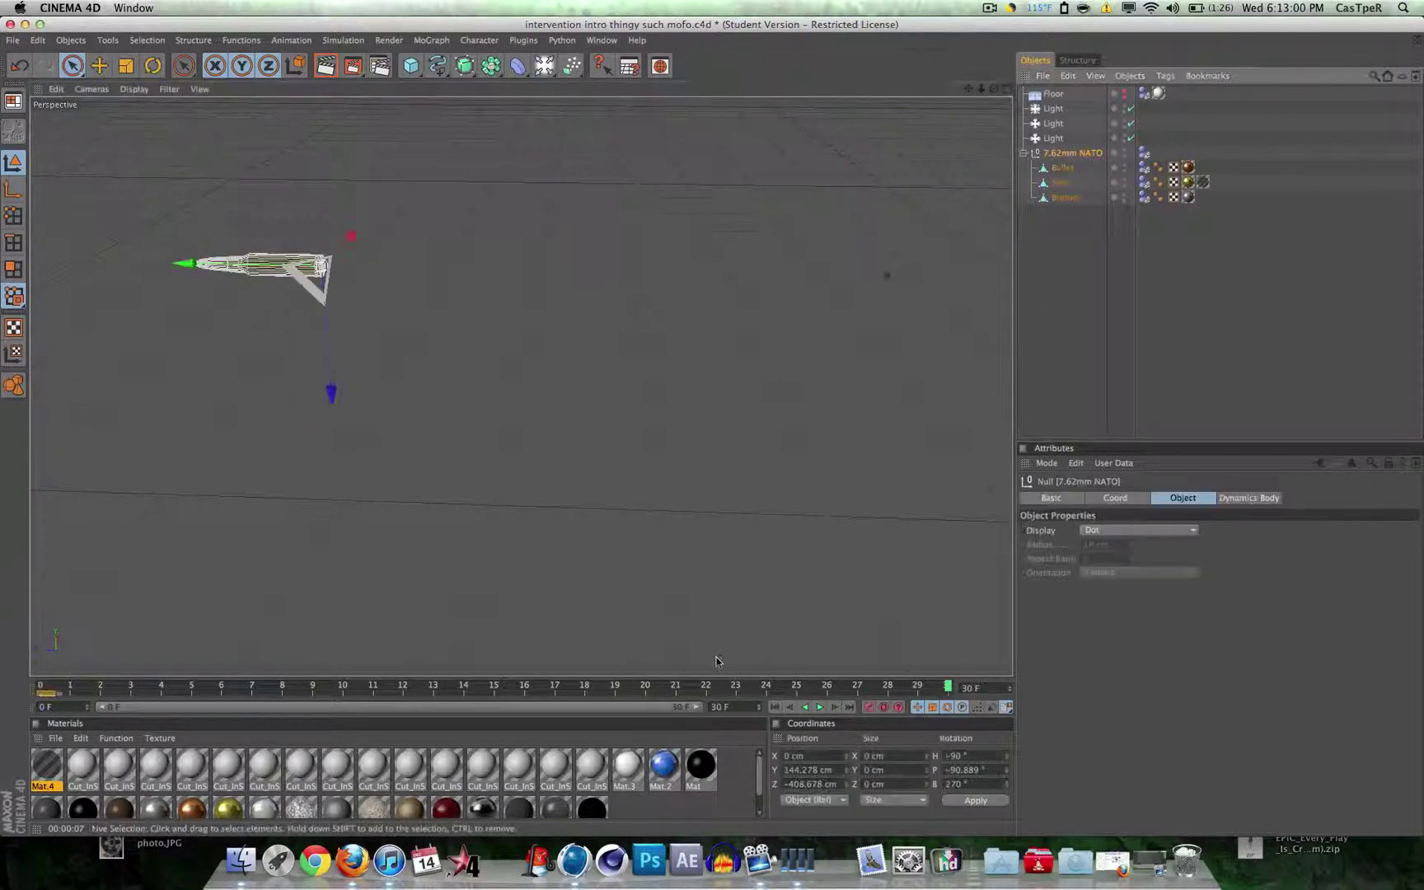
left_click(870, 709)
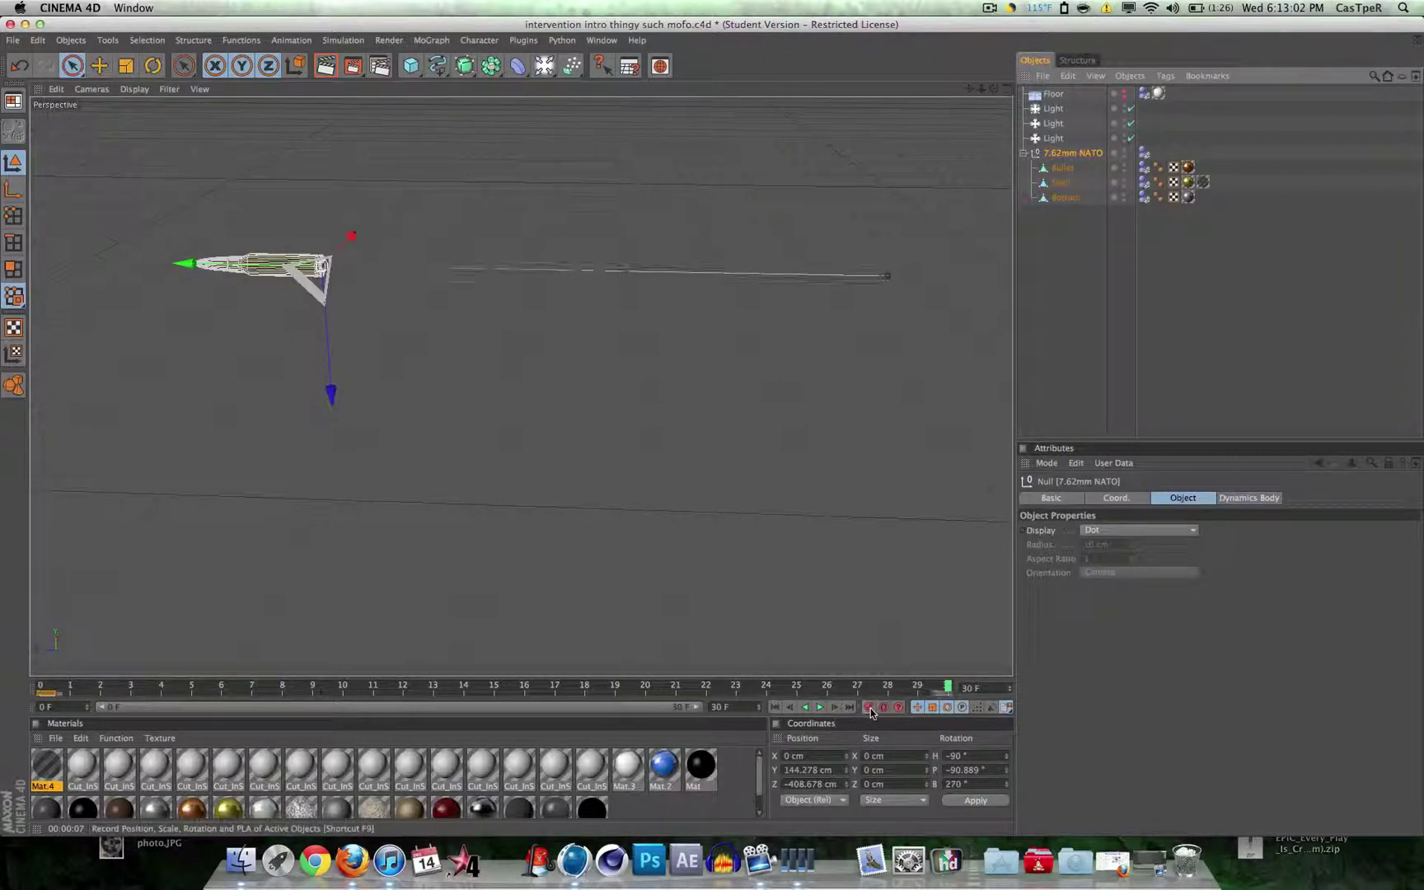
- Return to frame 0 and play the bullet animation through to its end
left_click(776, 708)
left_click(822, 660)
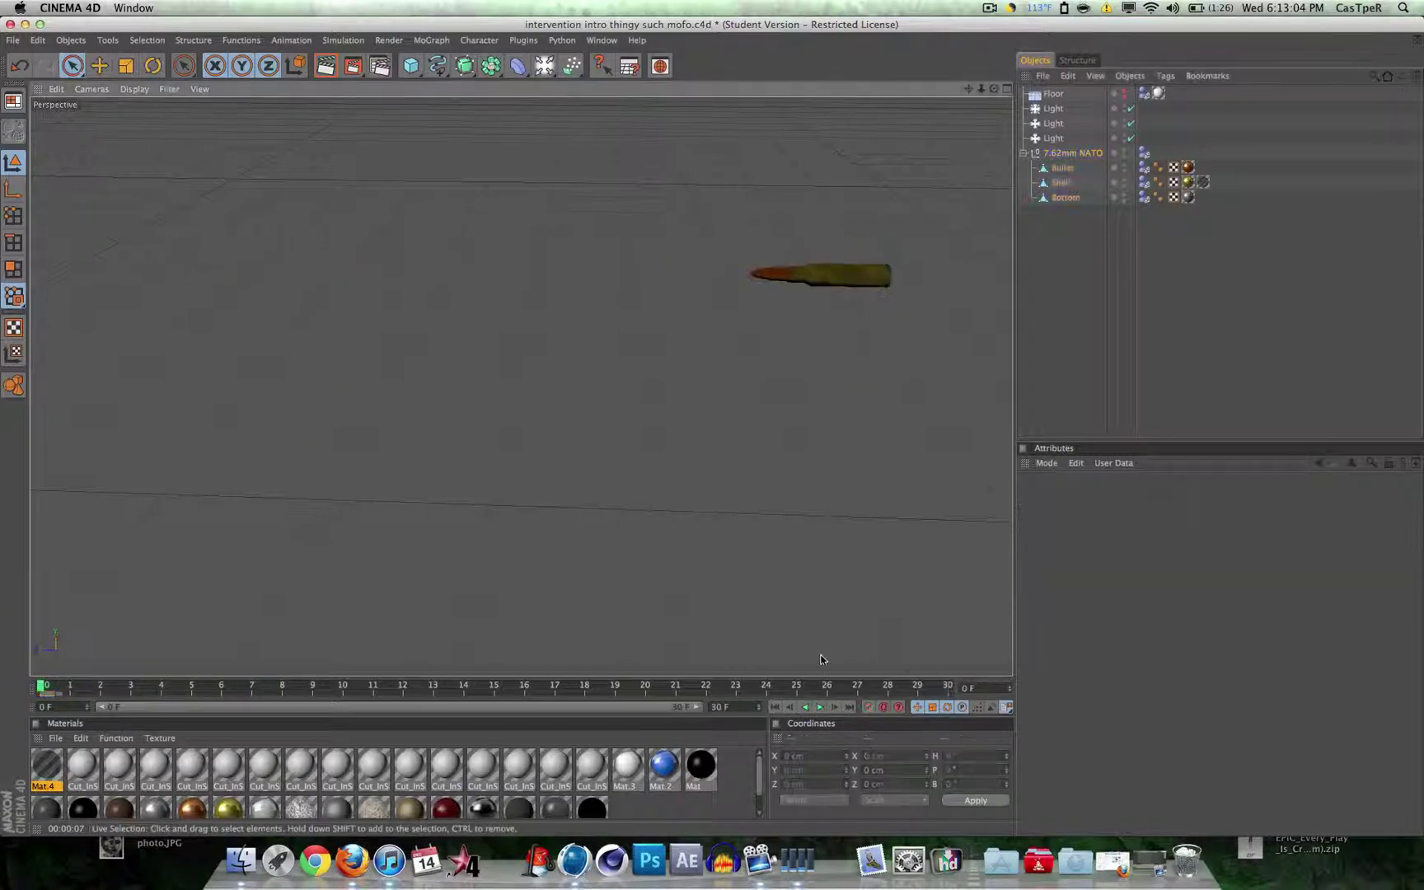
left_click(821, 707)
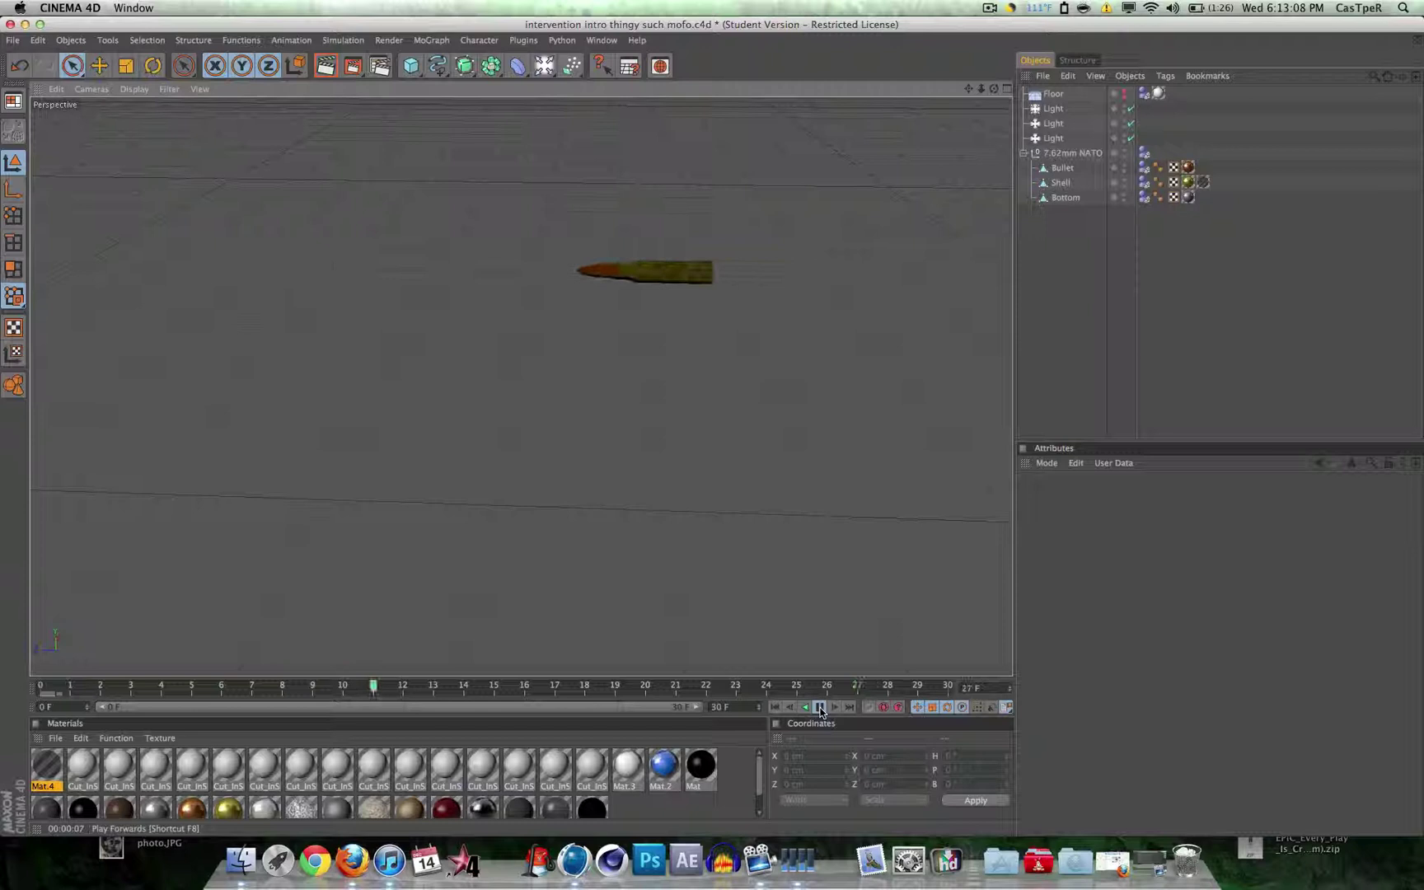
left_click(821, 707)
- Lower the 7.62mm NATO group to a Y position of about 133 cm, re-record its frame 30 keyframe and play the animation
left_click(276, 273)
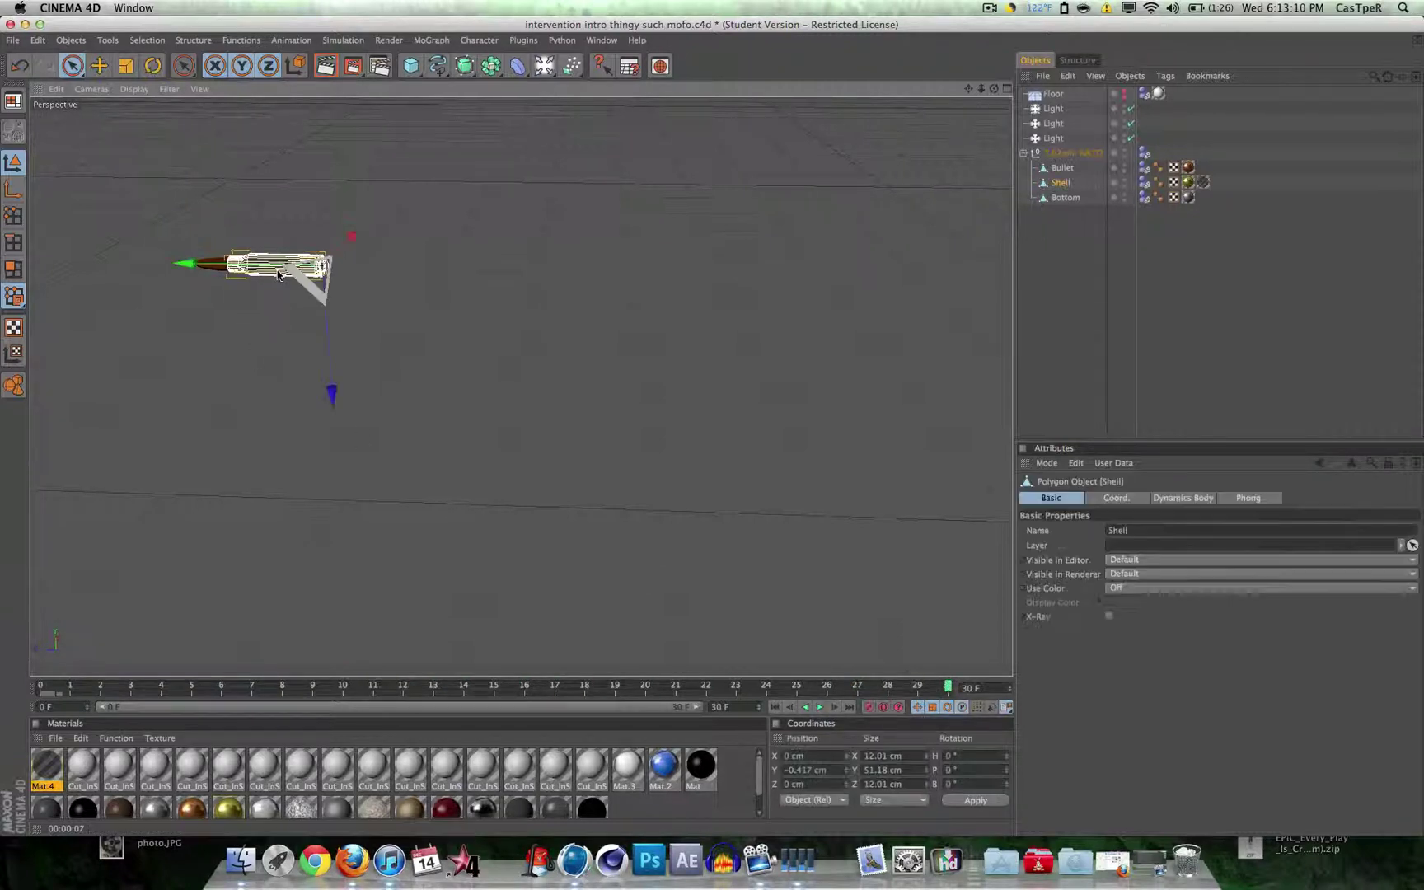
left_click(1064, 154)
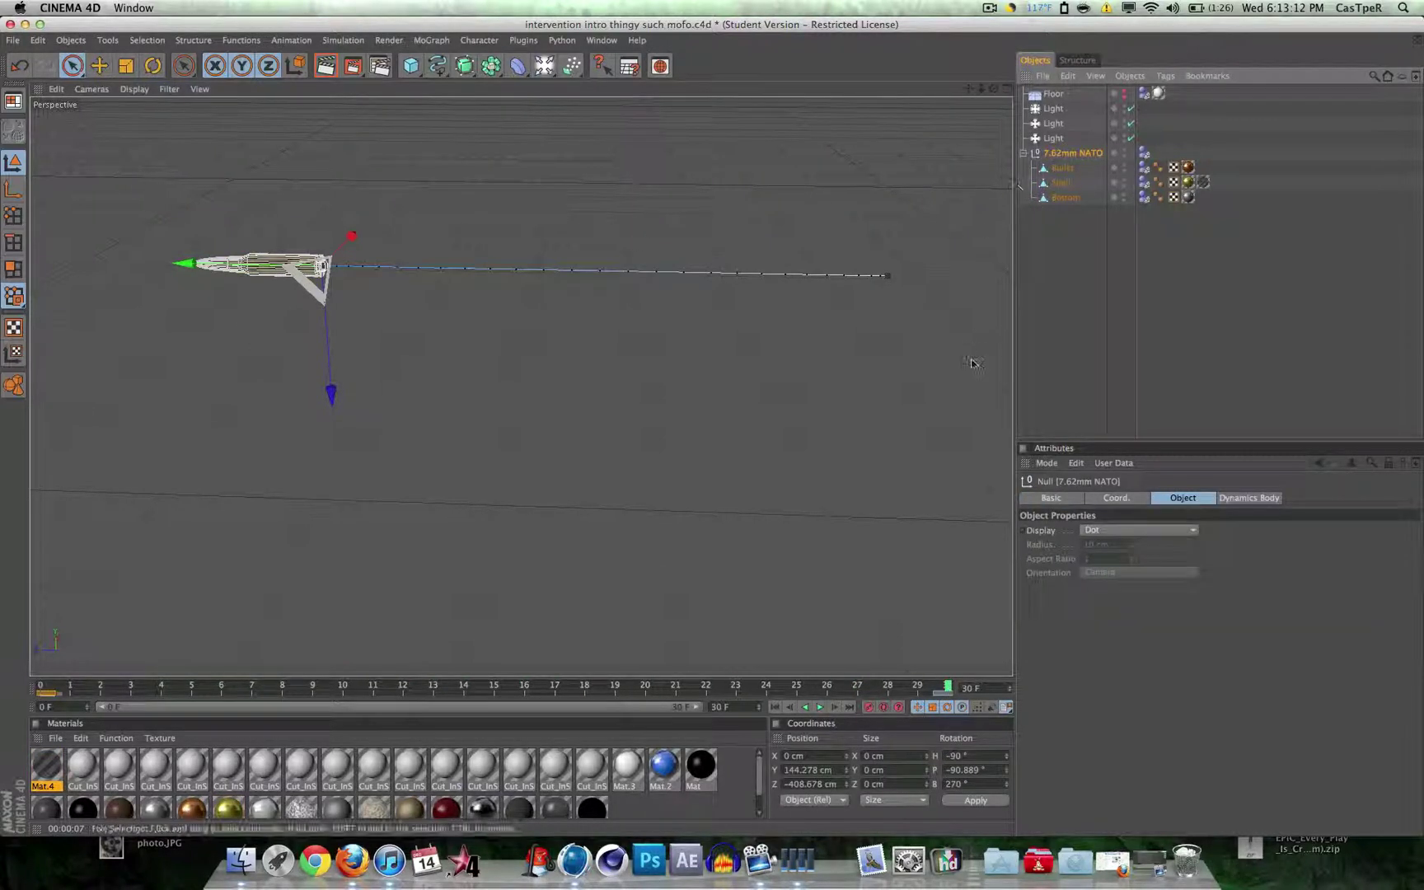
left_click_drag(330, 363, 331, 382)
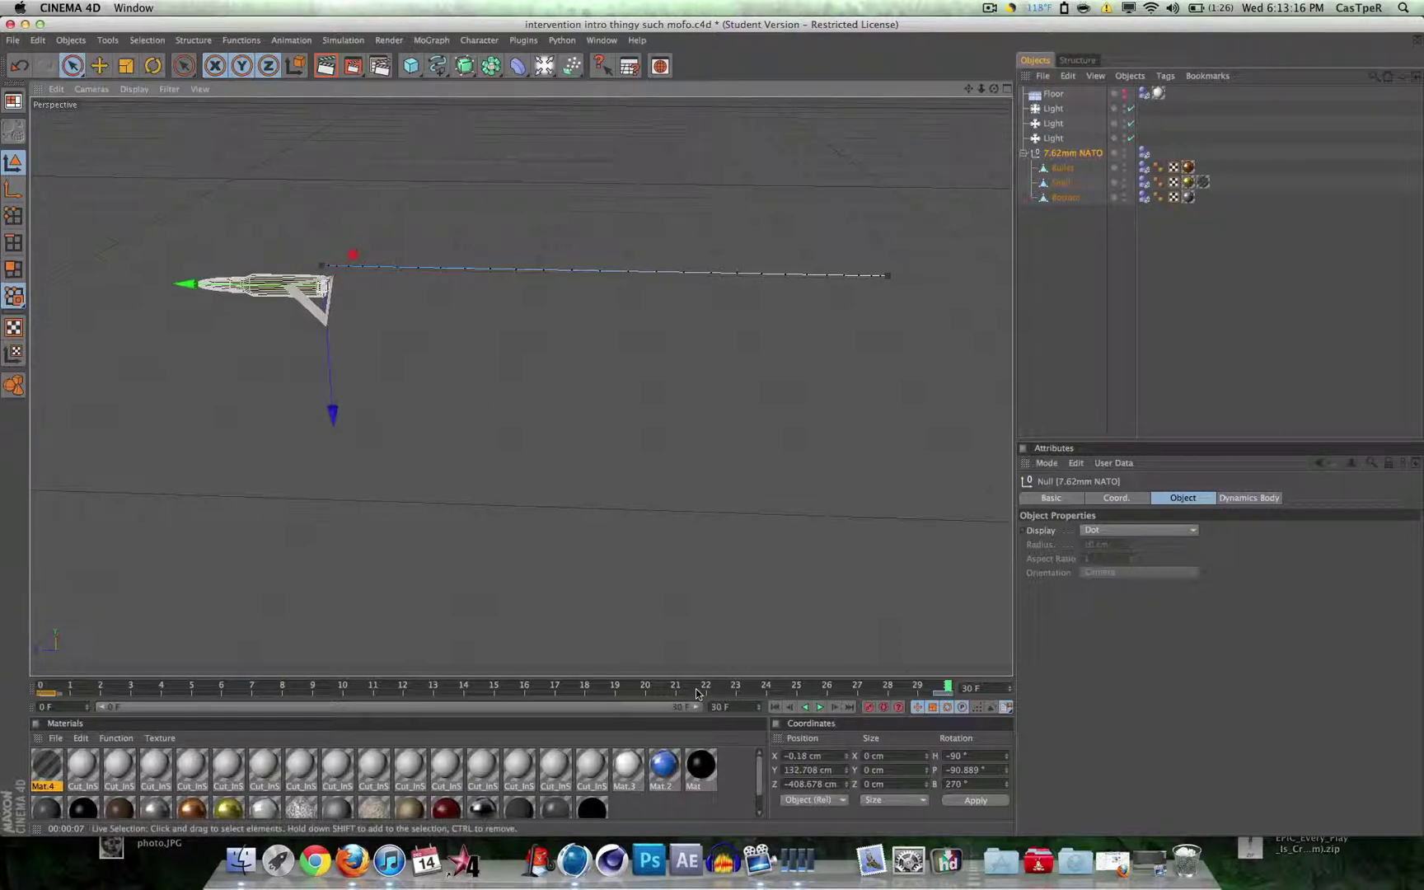
left_click(872, 708)
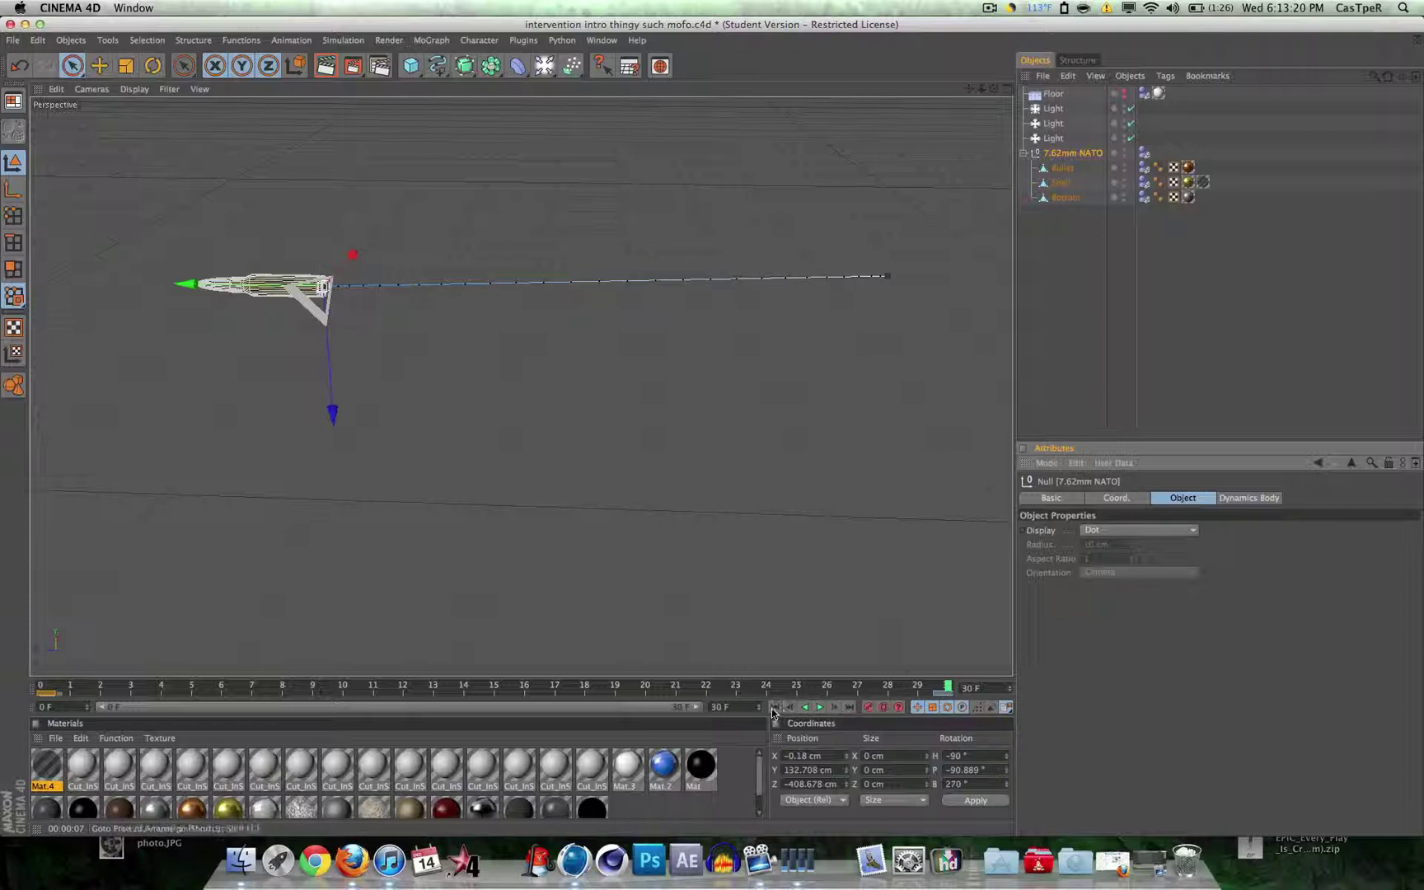
left_click(821, 707)
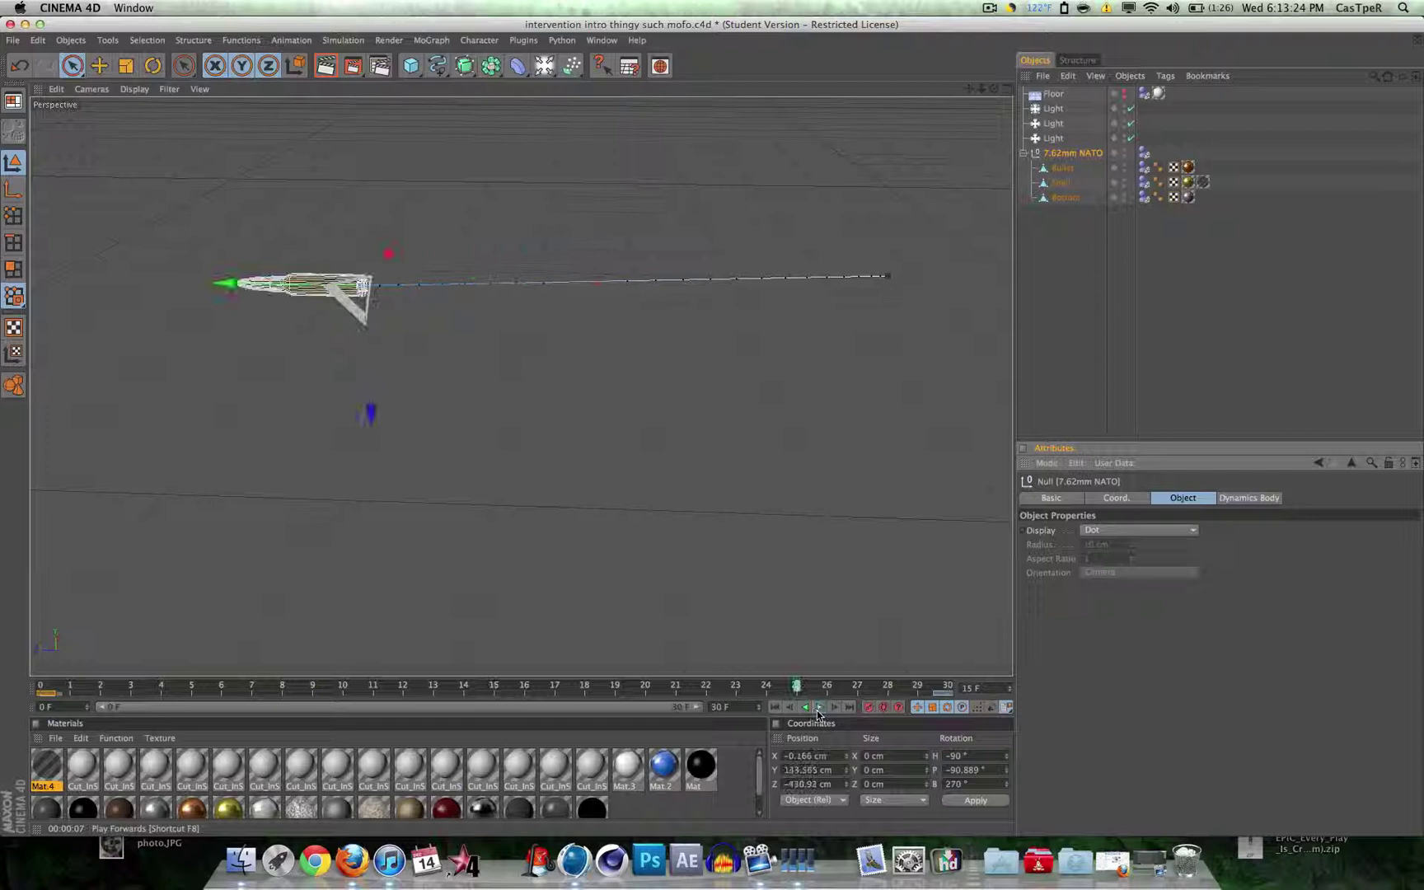
left_click(820, 707)
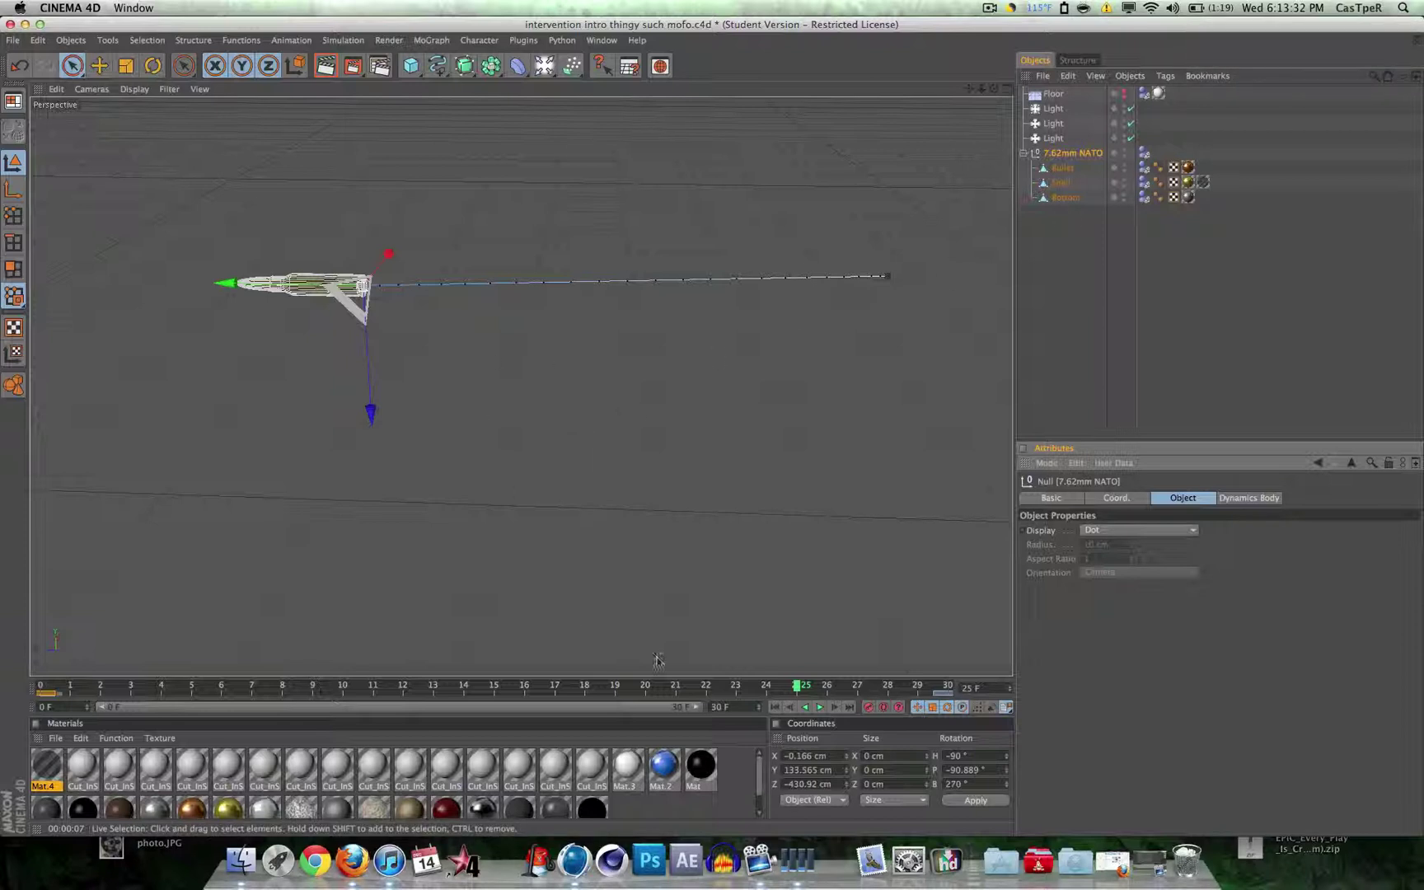
- Undo the lowered end position of the 7.62mm NATO group and deselect it
left_click(573, 445)
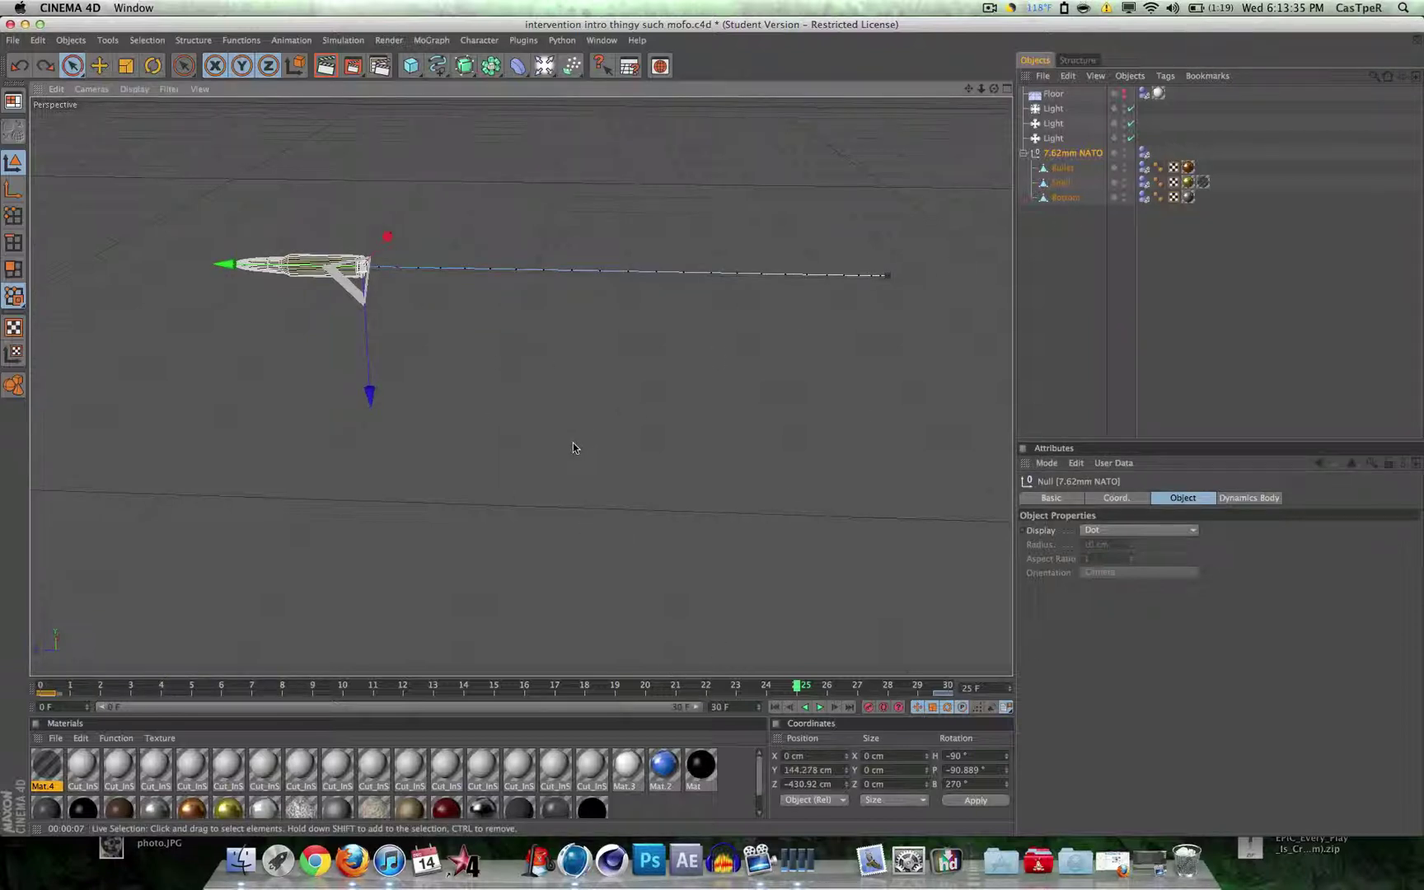
left_click(346, 269)
left_click(1077, 240)
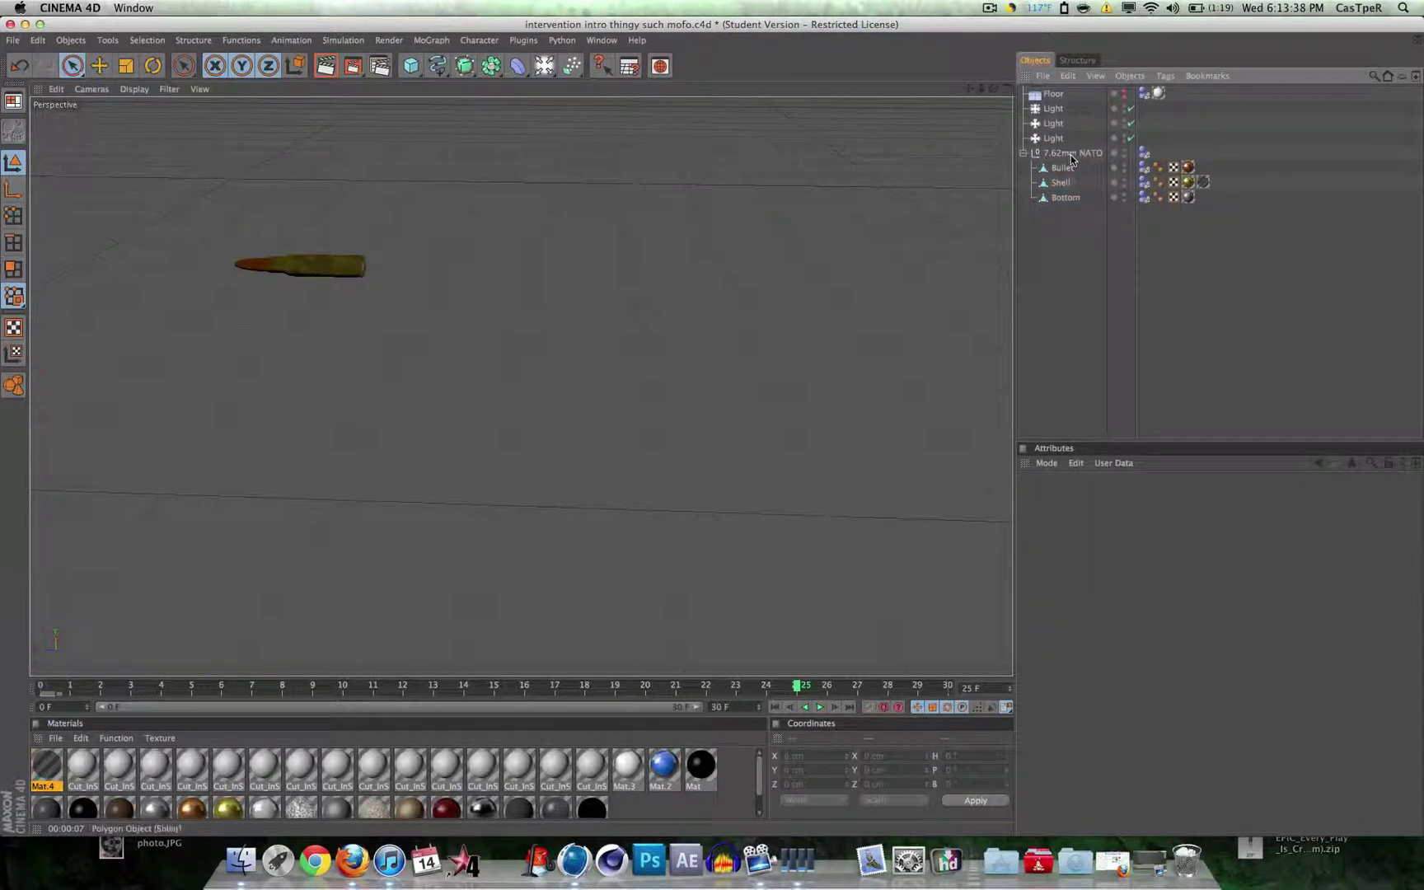
- Try spinning the 7.62mm NATO group at frame 30 to a pitch of about 1101° and recording a keyframe
left_click(1071, 154)
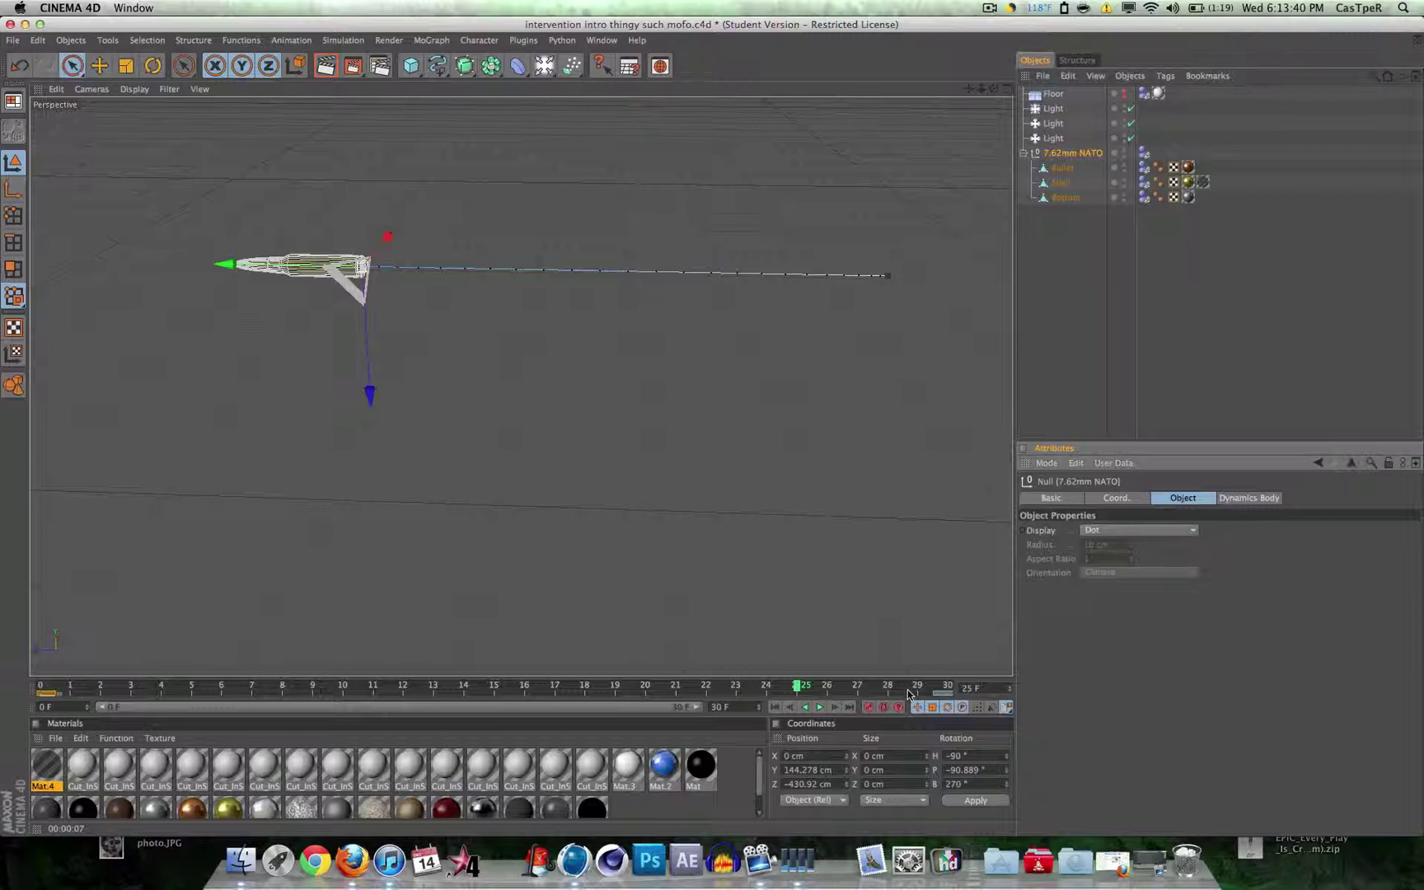
left_click_drag(908, 691, 948, 689)
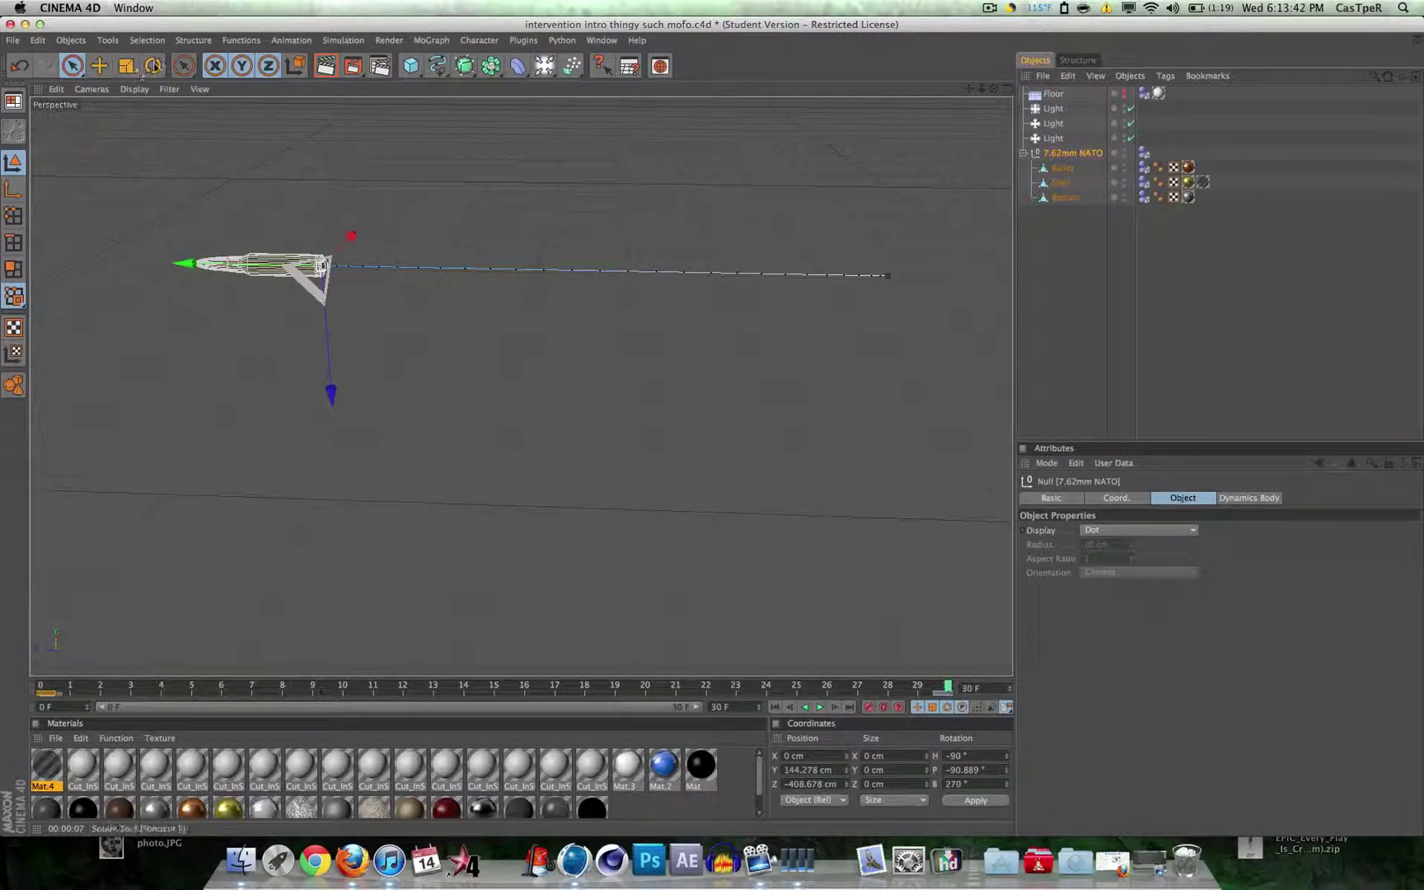
key("r")
left_click_drag(309, 210, 511, 233)
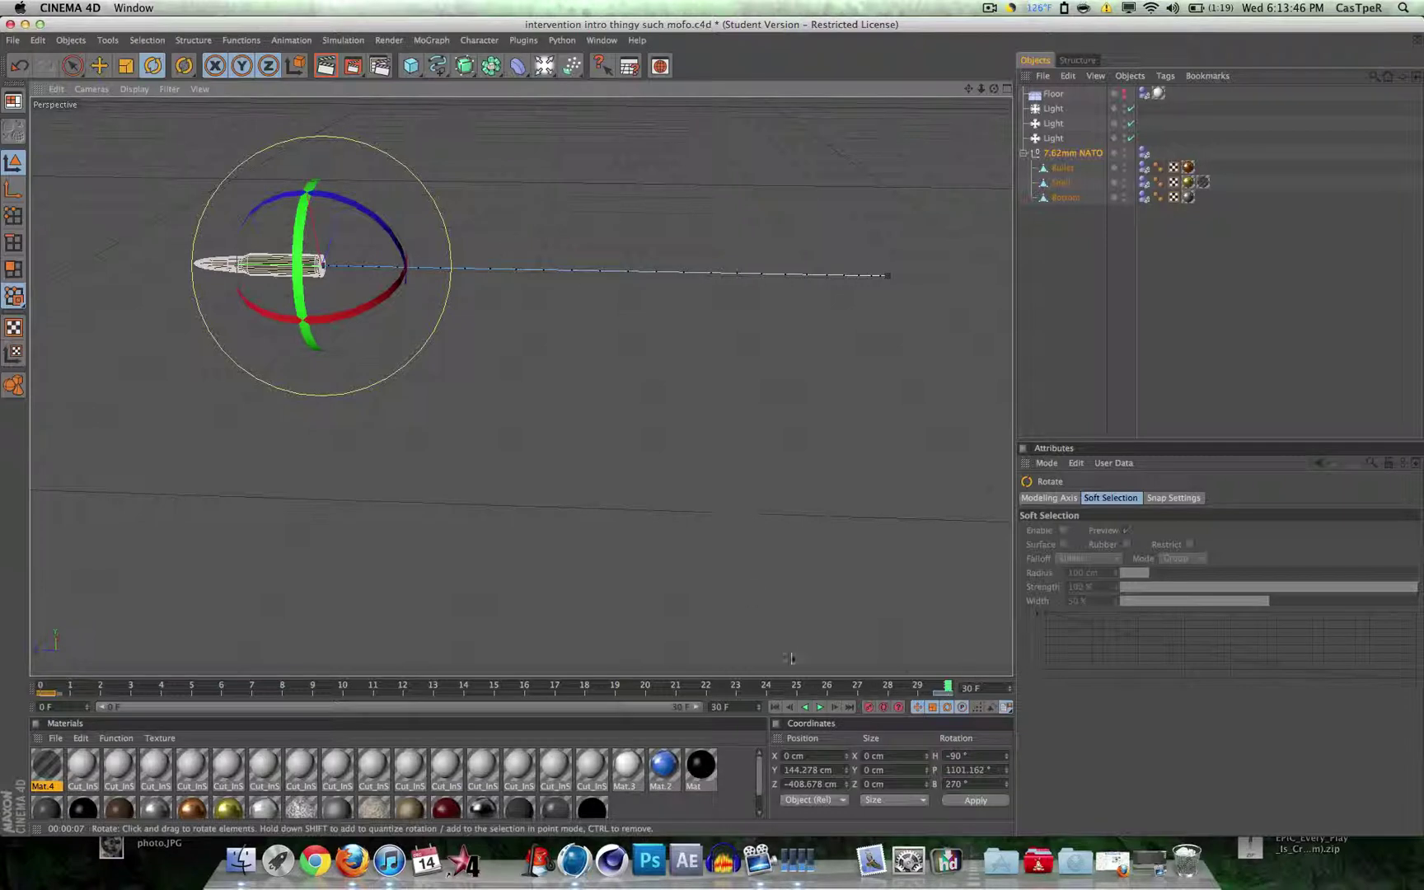
left_click(871, 709)
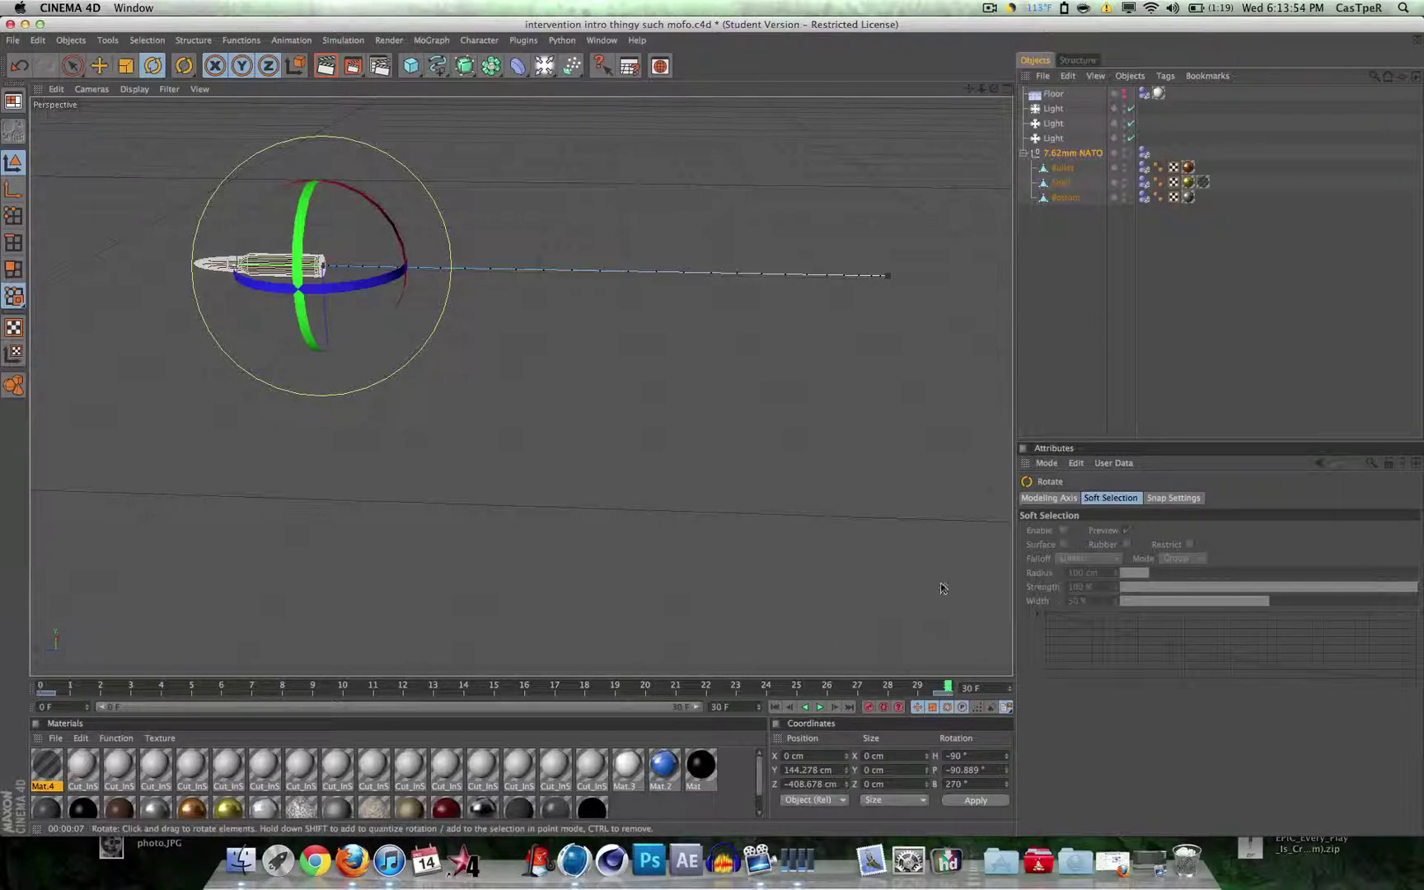
- Return to frame 0, deselect the bullet and play the animation
left_click(774, 707)
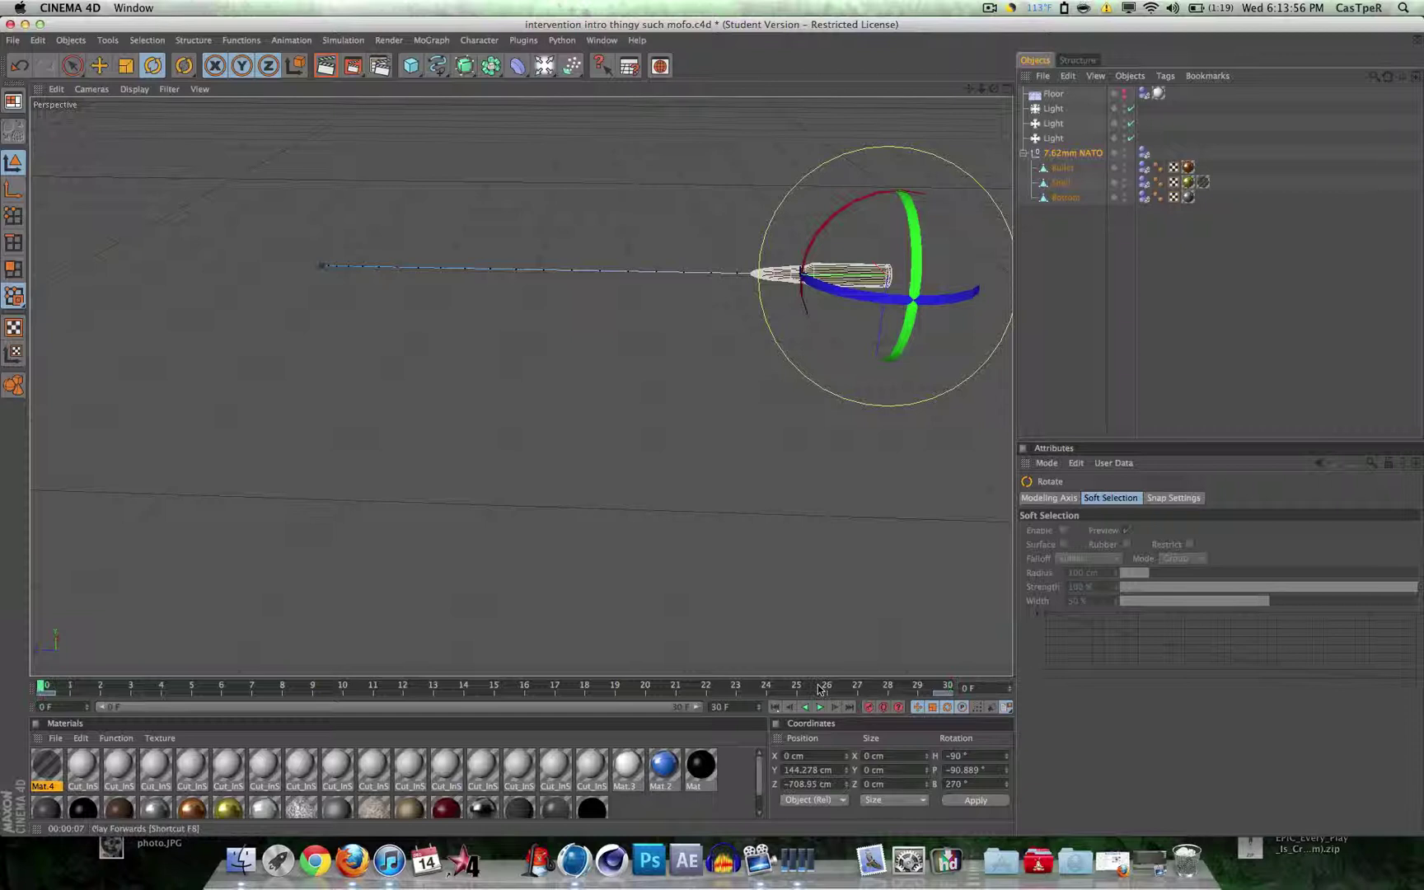
left_click(773, 593)
left_click(819, 706)
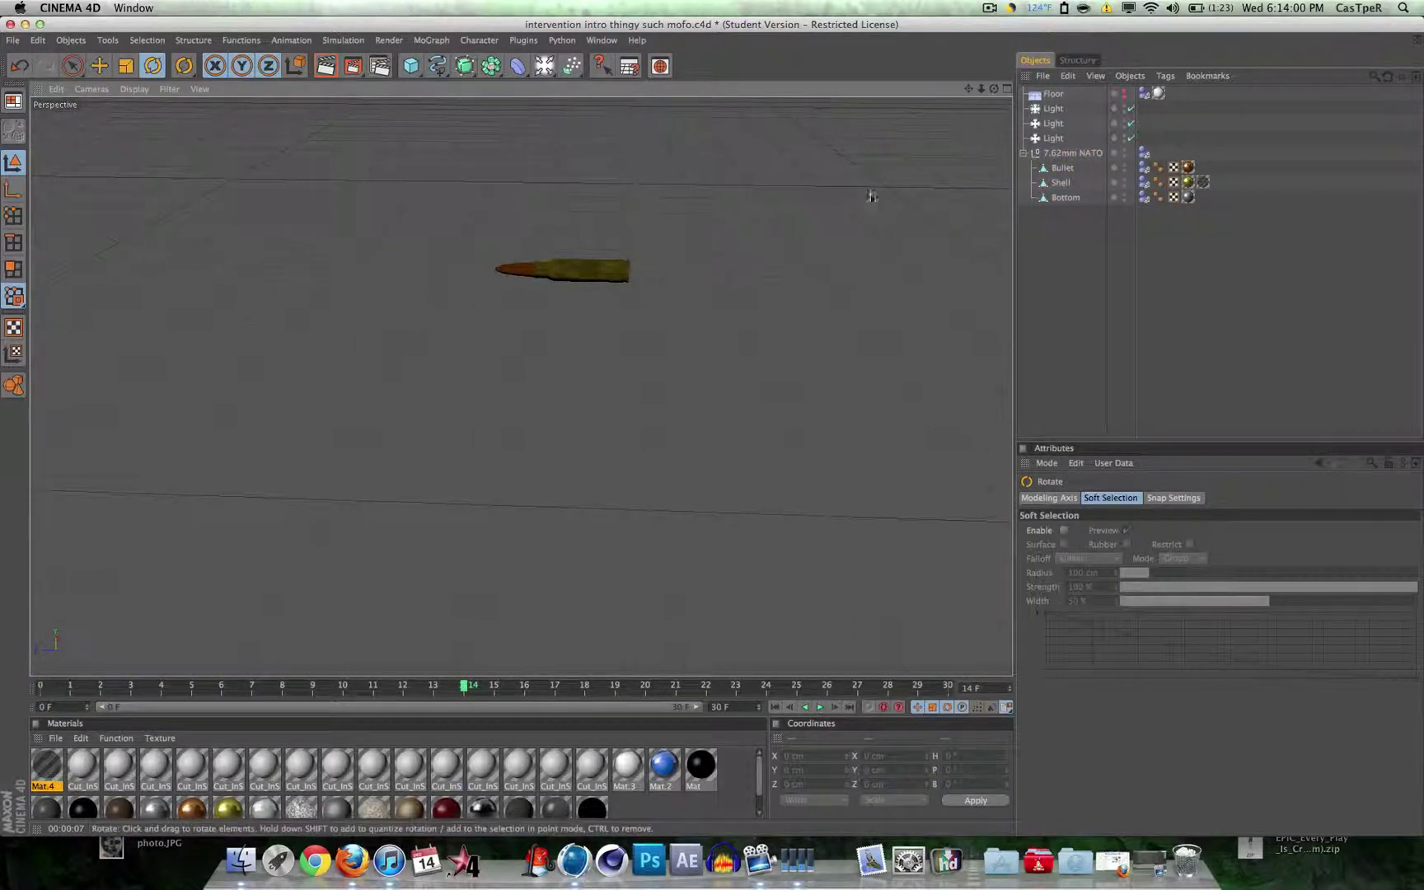
- Rotate the 7.62mm NATO group at frame 30 to a pitch of about -984°, record a keyframe and play the spin
left_click(1071, 153)
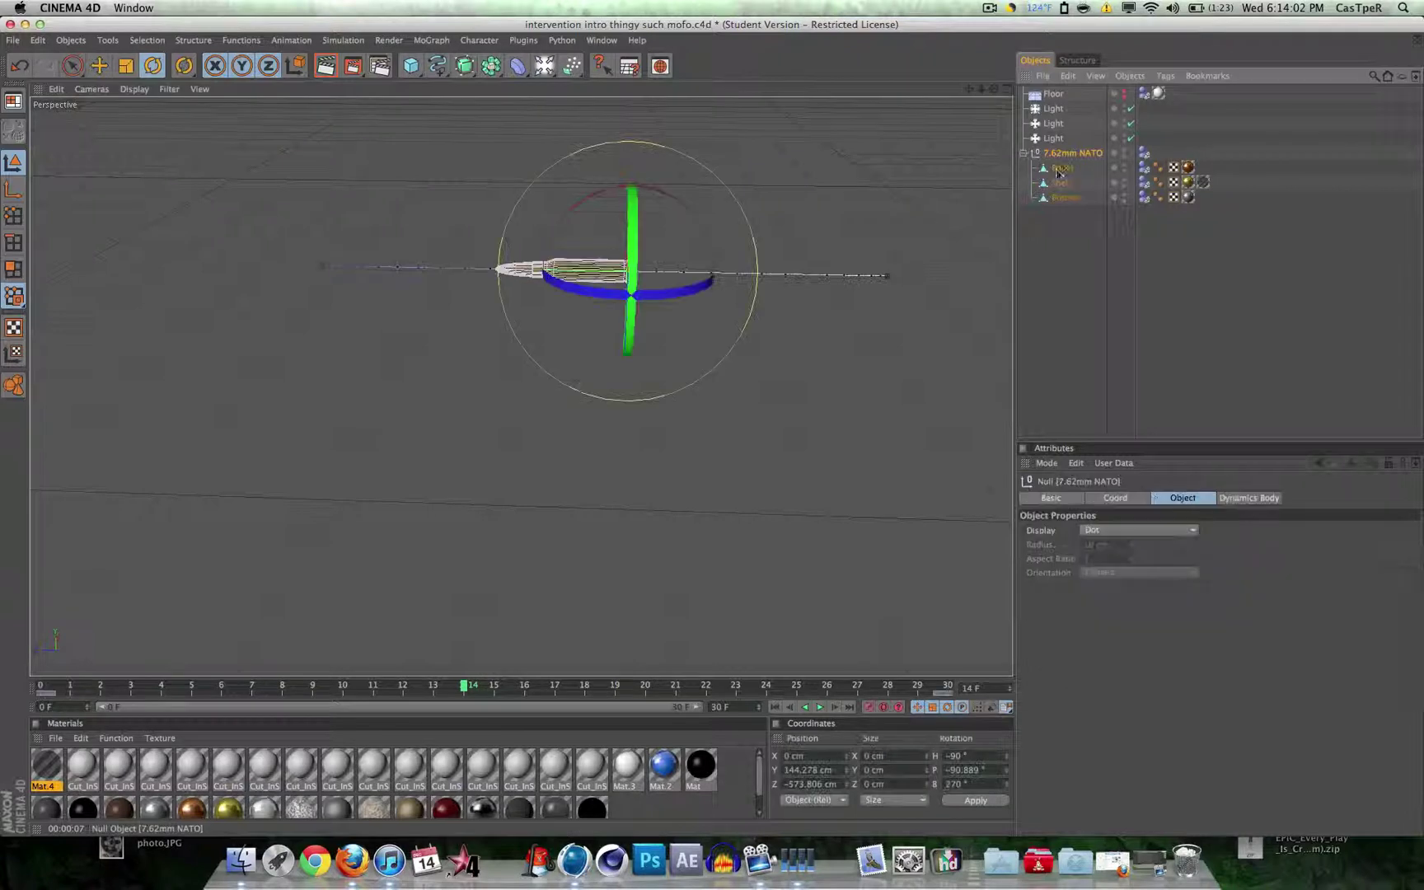
left_click(947, 686)
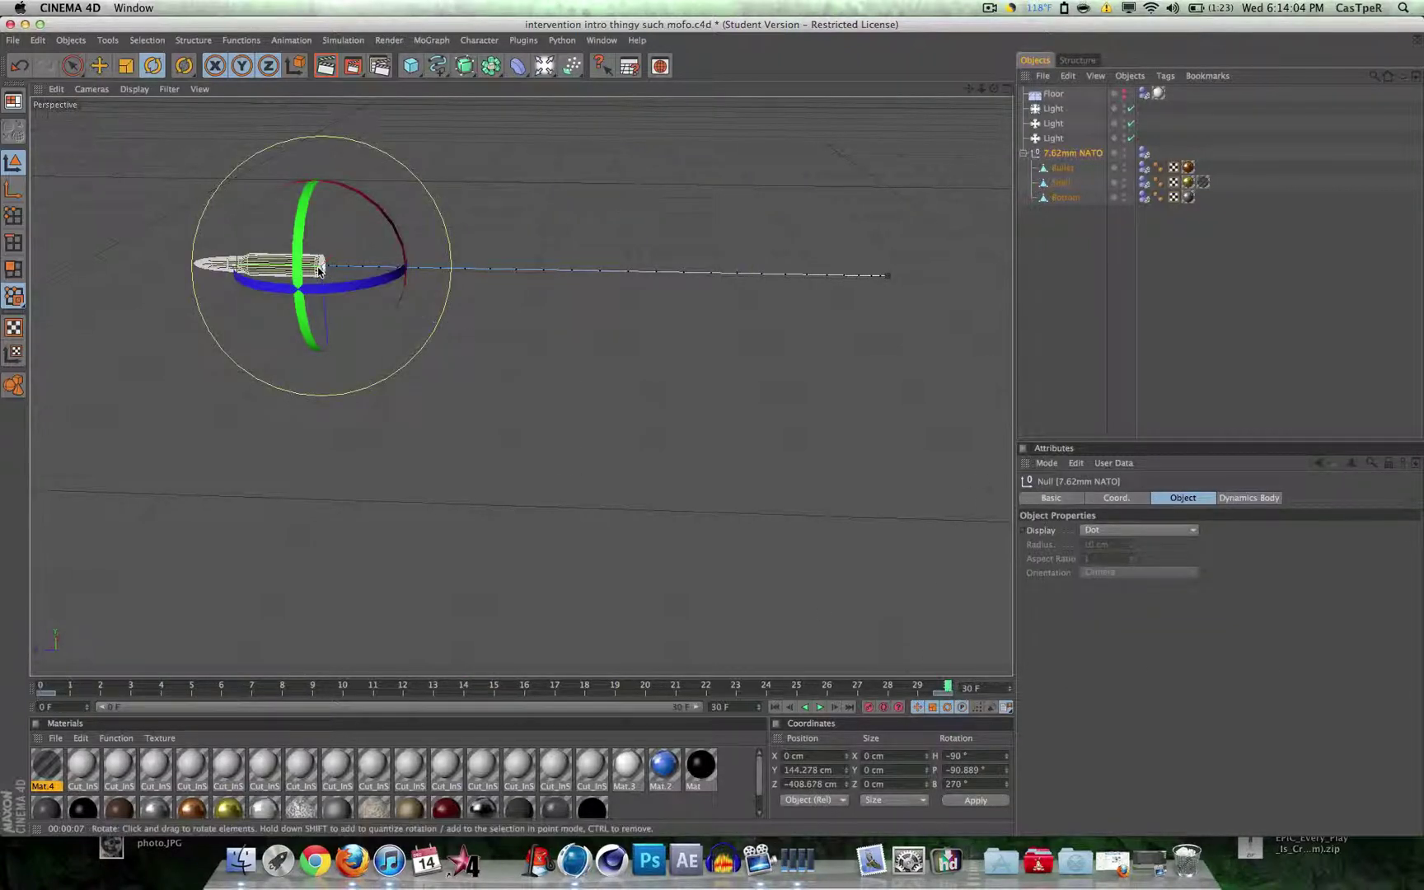
left_click_drag(298, 239, 447, 219)
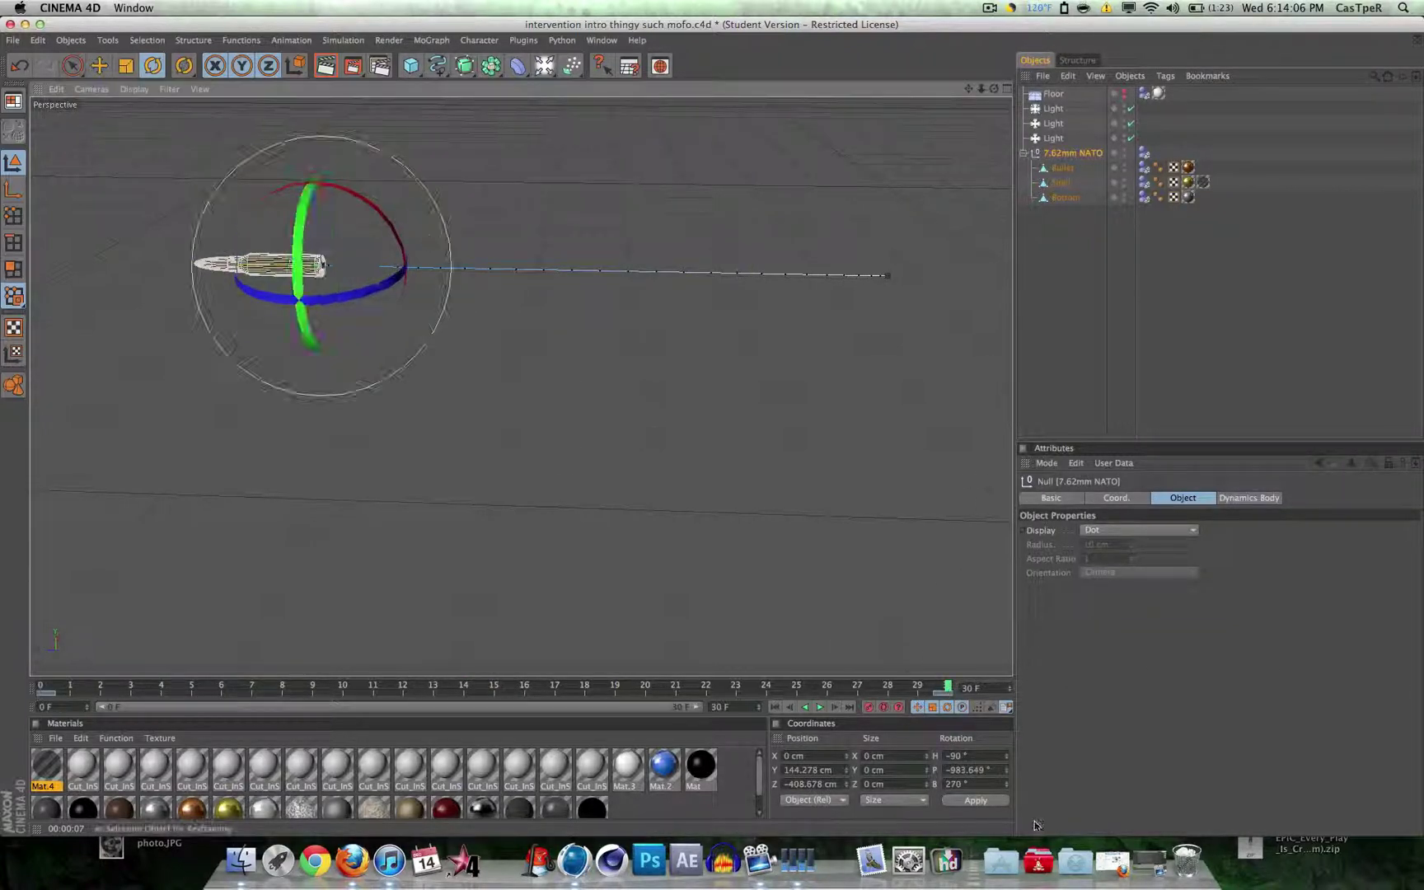
left_click(868, 708)
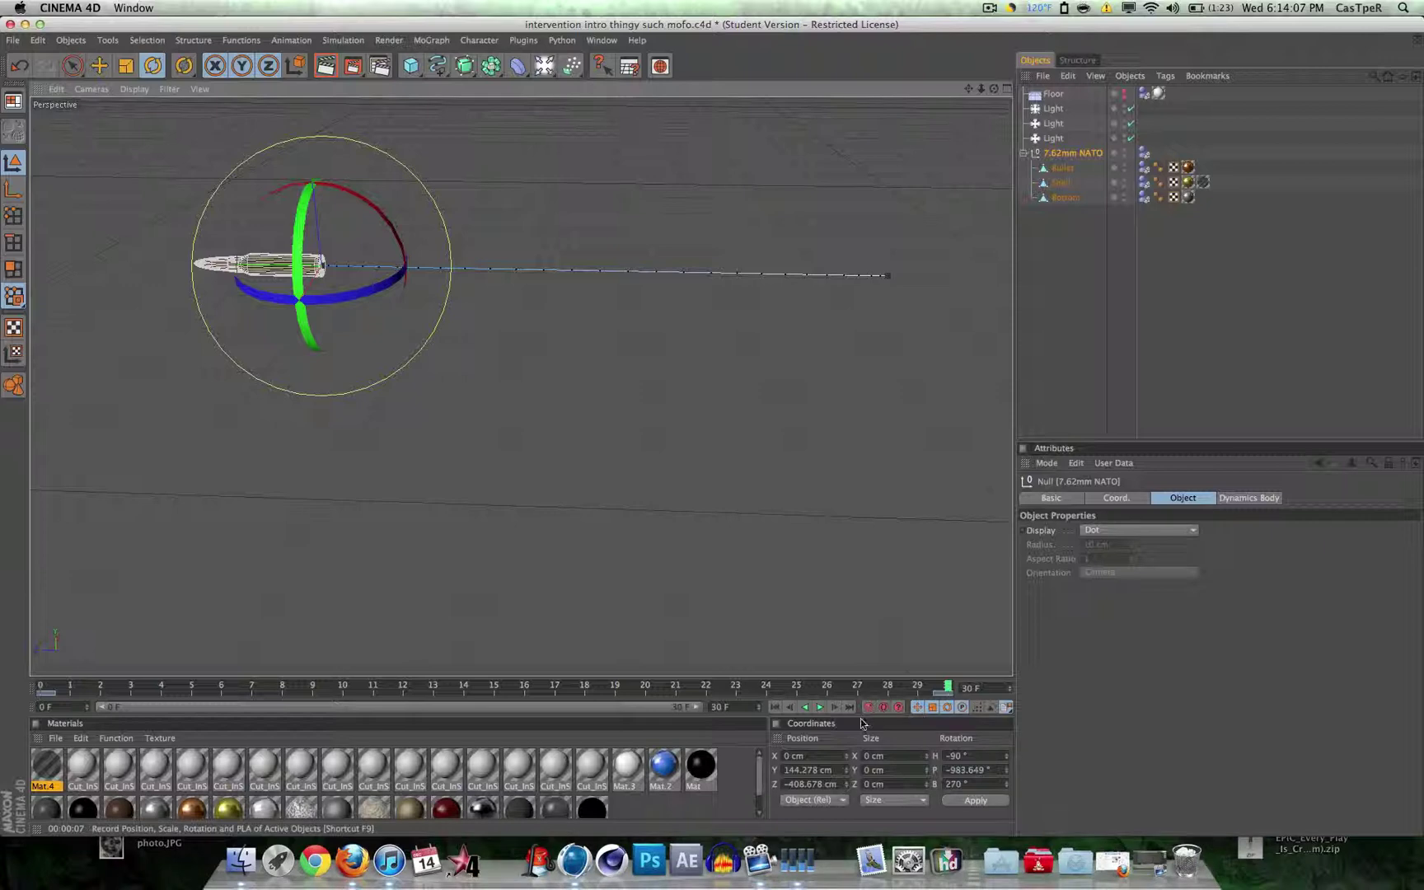
left_click(820, 707)
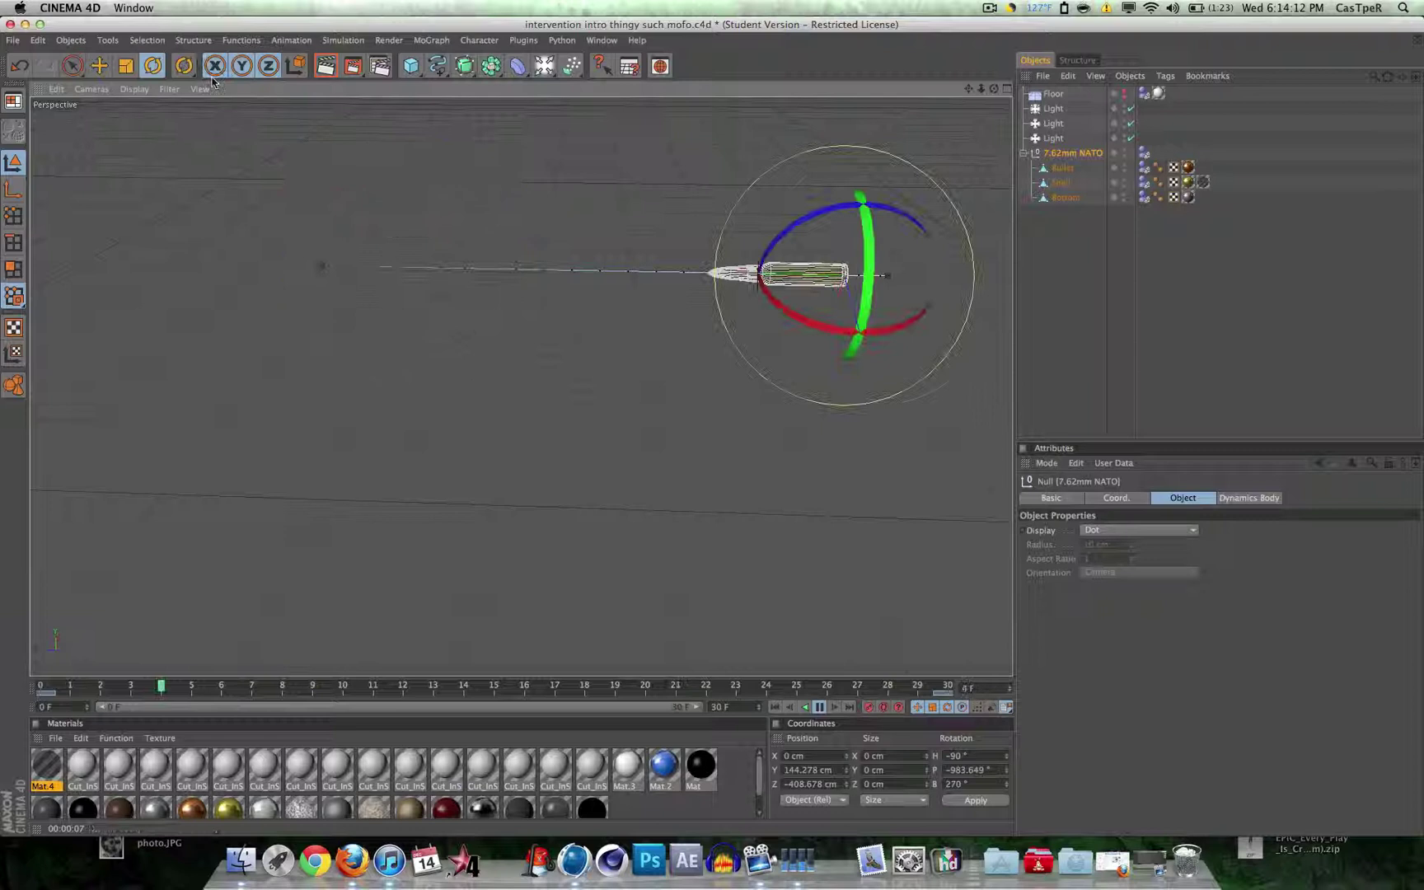
- Review the Noise texture choices in the Alpha channel of material Mat.4 and close the Material Editor
left_click(72, 66)
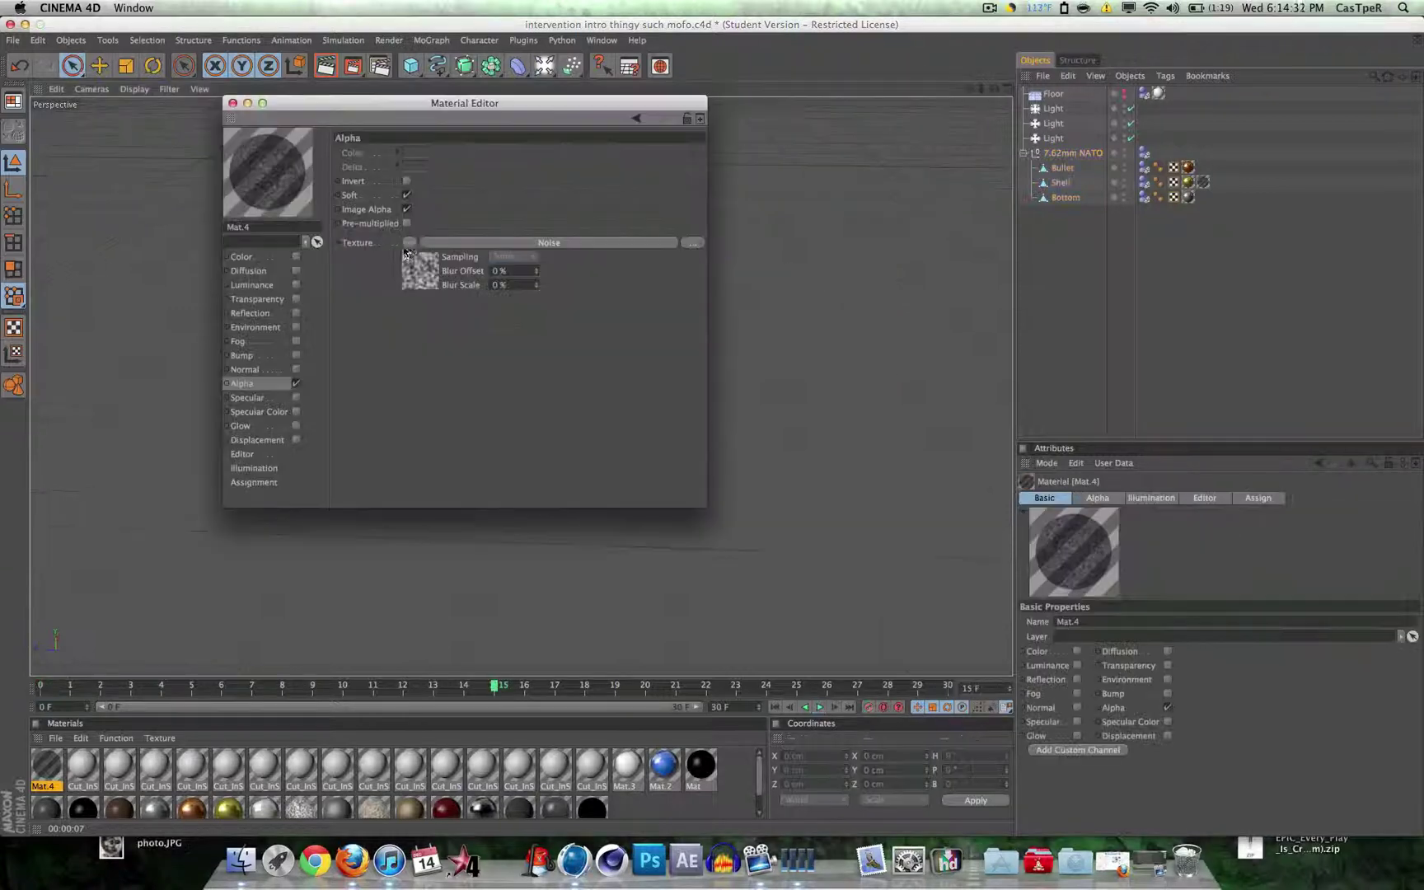
left_click(409, 242)
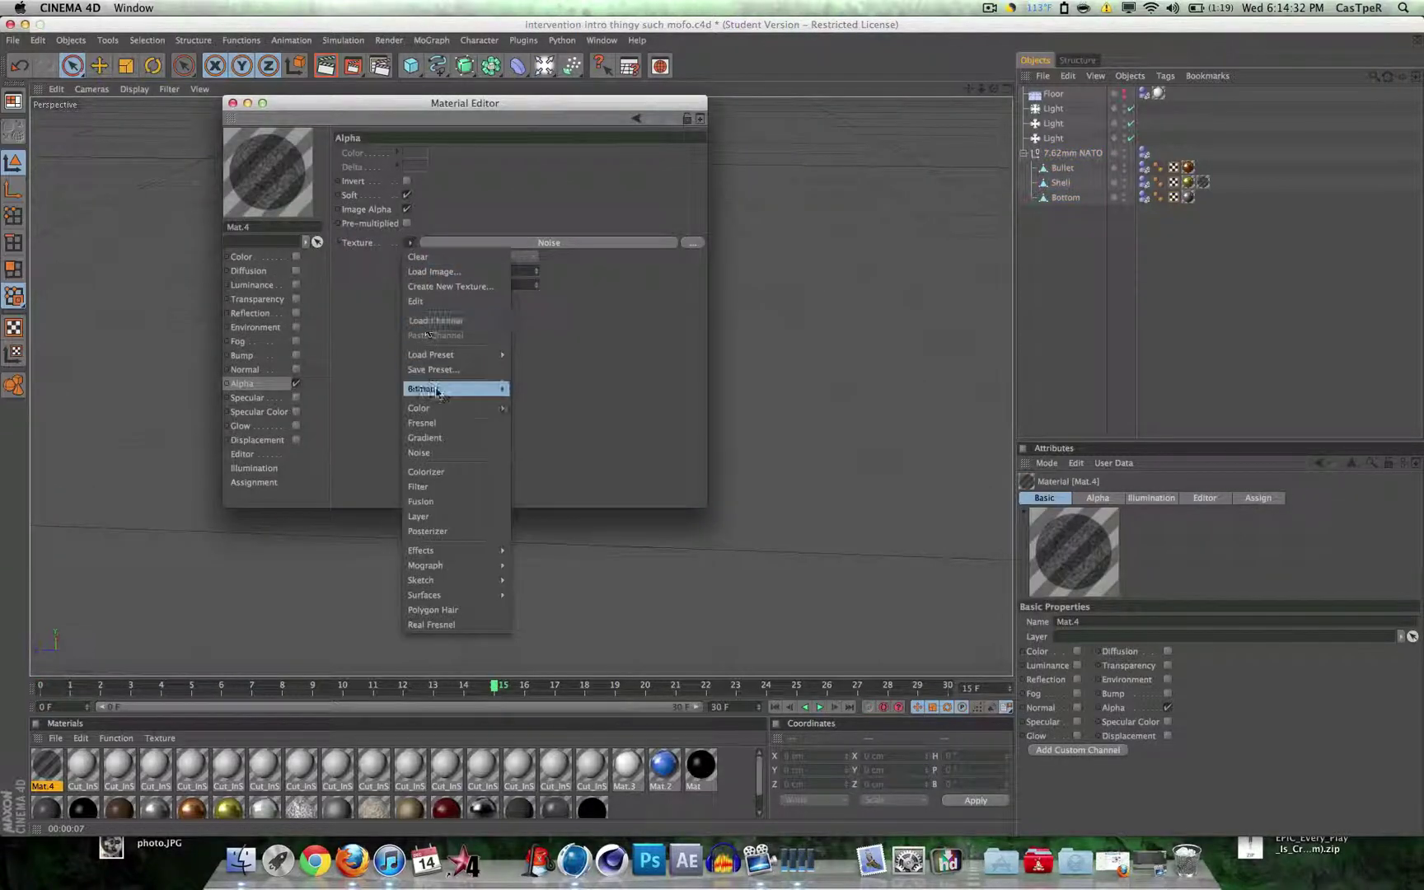
left_click(493, 454)
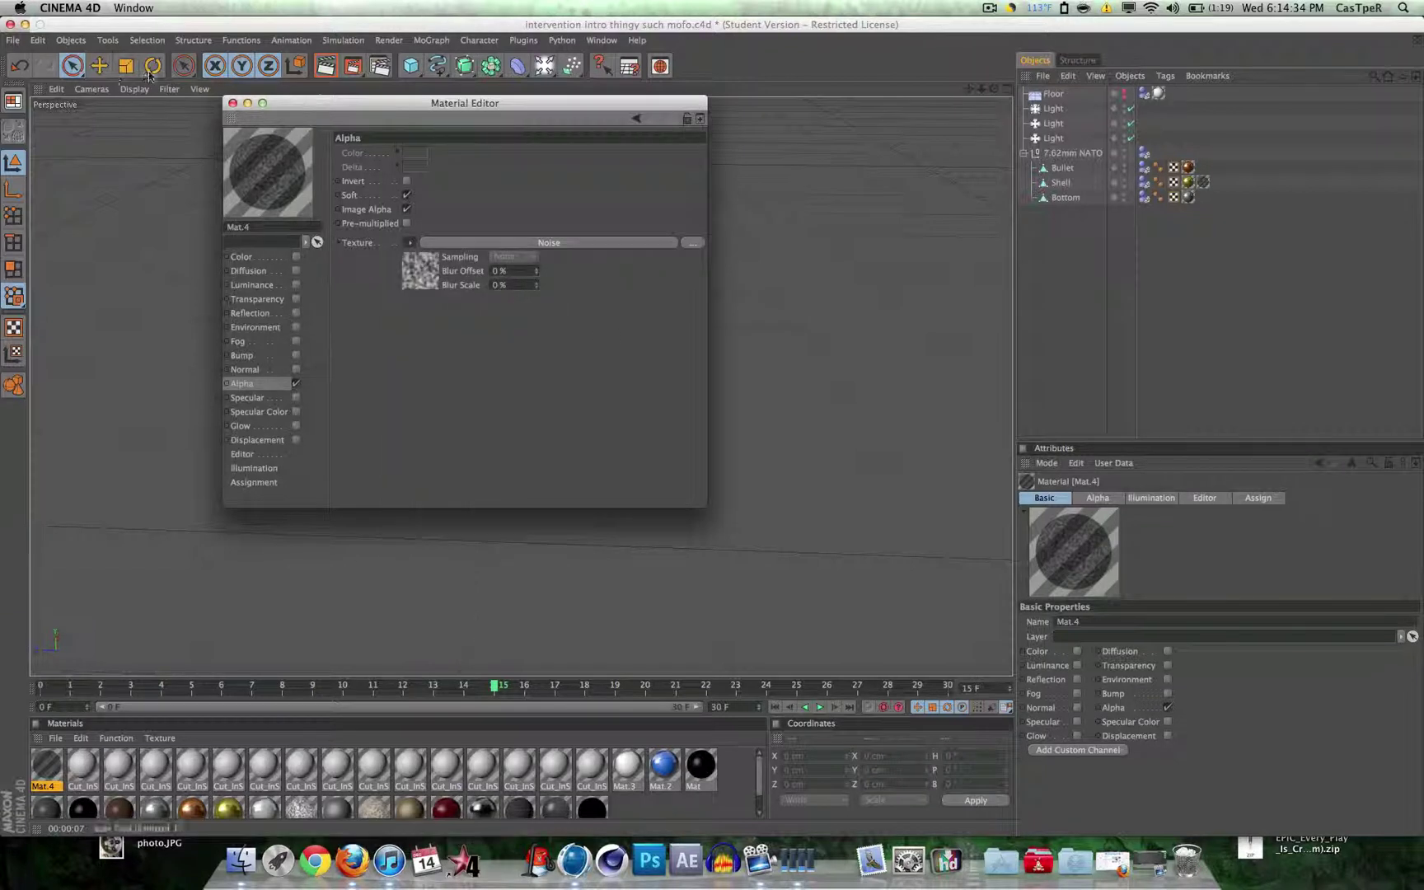
left_click(233, 105)
- Render a close-up preview of the bullet in the perspective view at frame 15
scroll(365, 214, "up", 5)
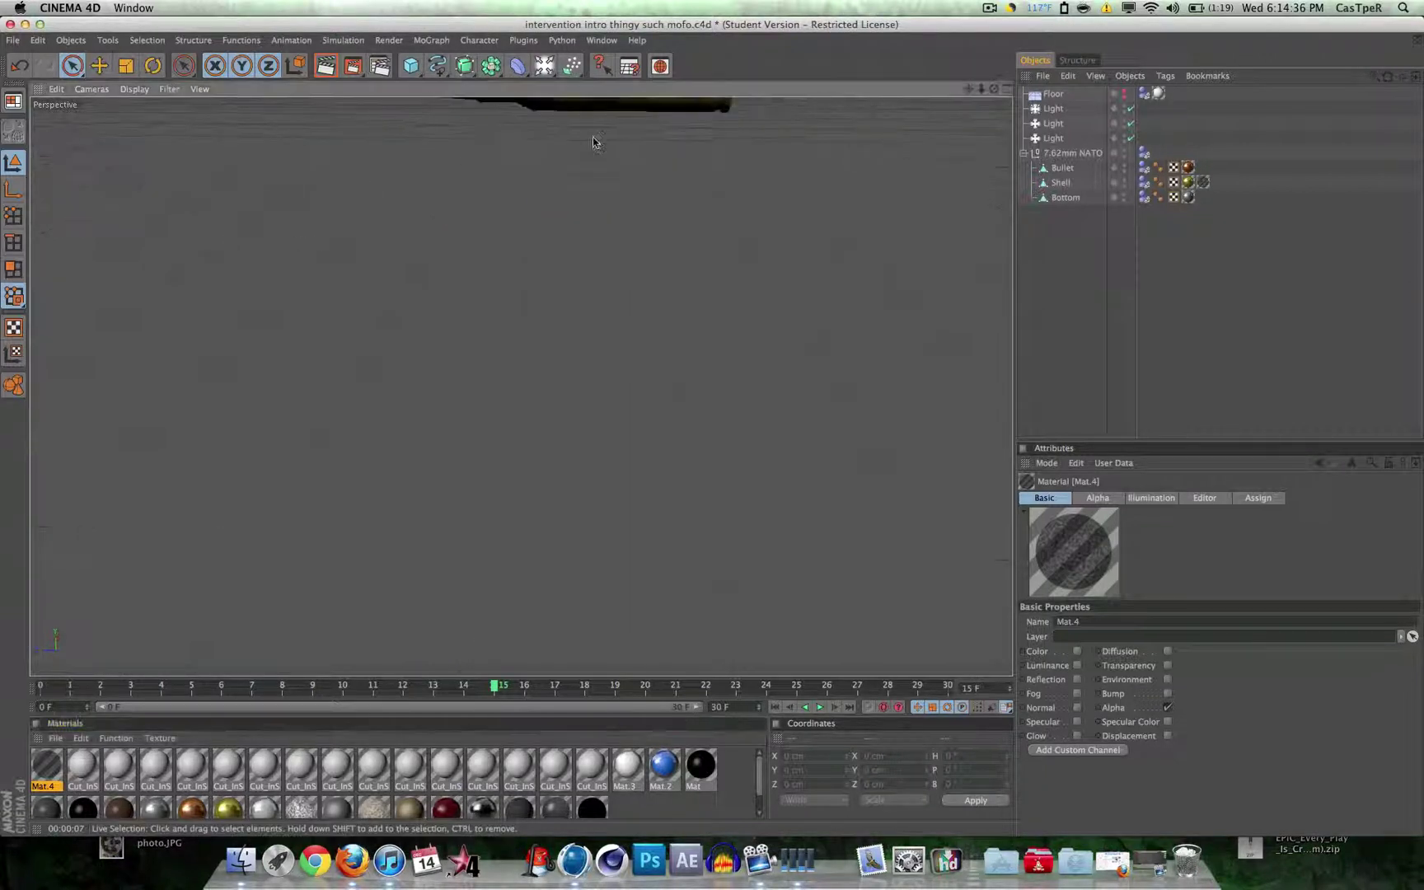
left_click_drag(969, 88, 977, 241)
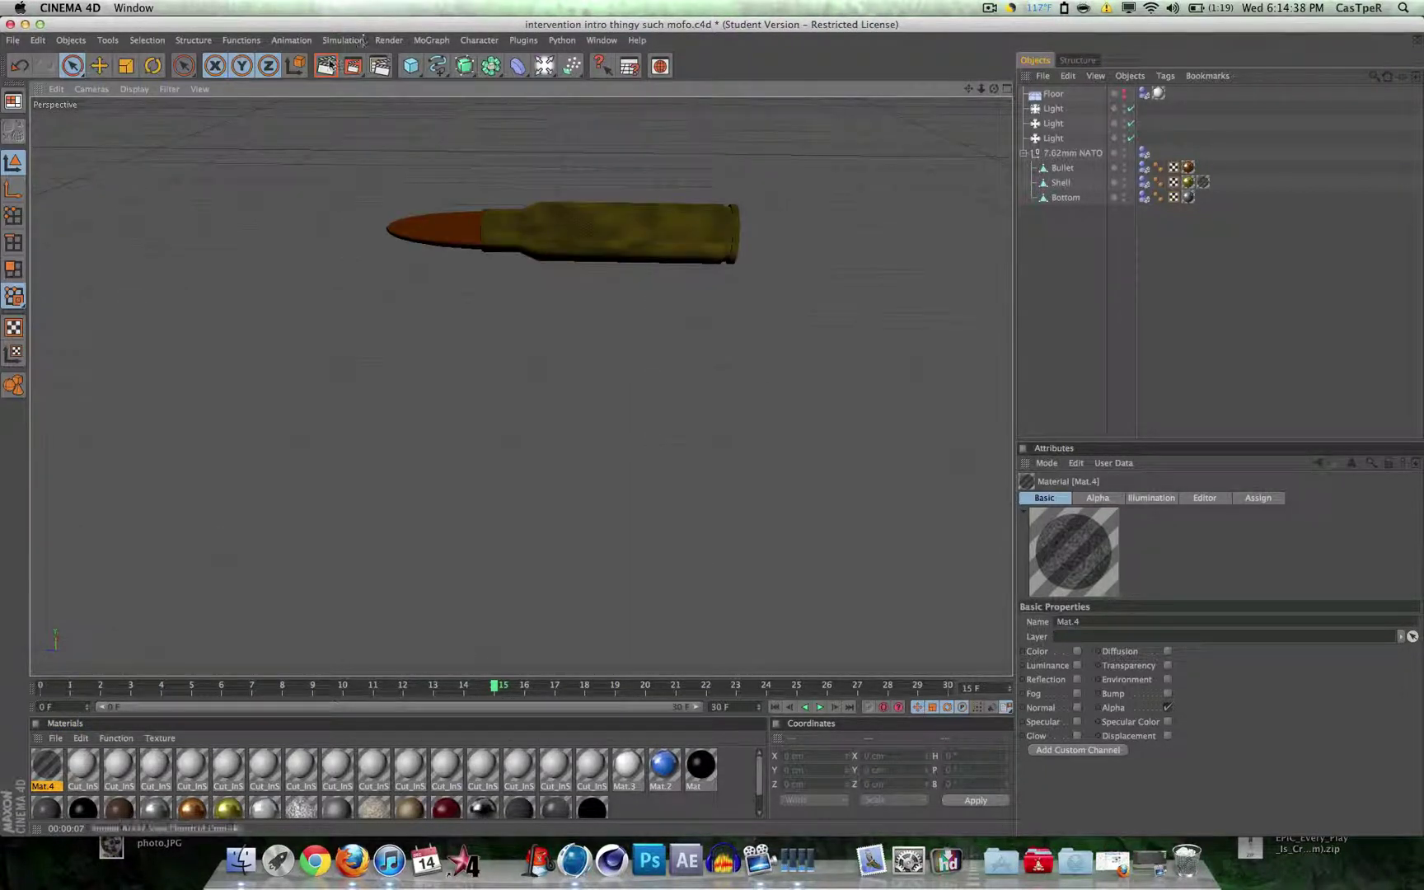
left_click(326, 66)
left_click(350, 254)
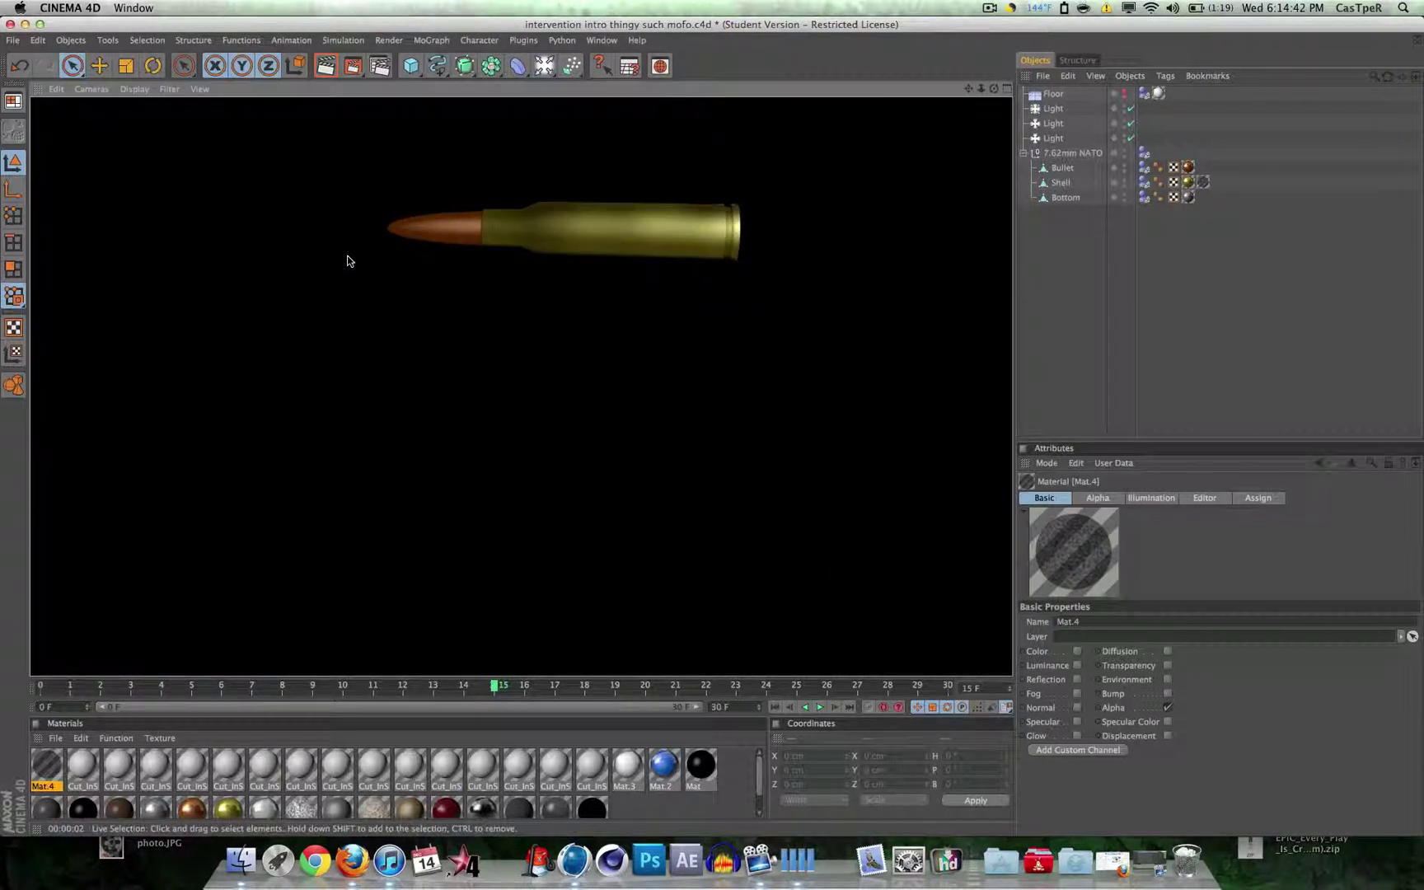
- Try rotating only the Shell part of the bullet to a bank angle of about 4.4°
scroll(594, 201, "down", 3)
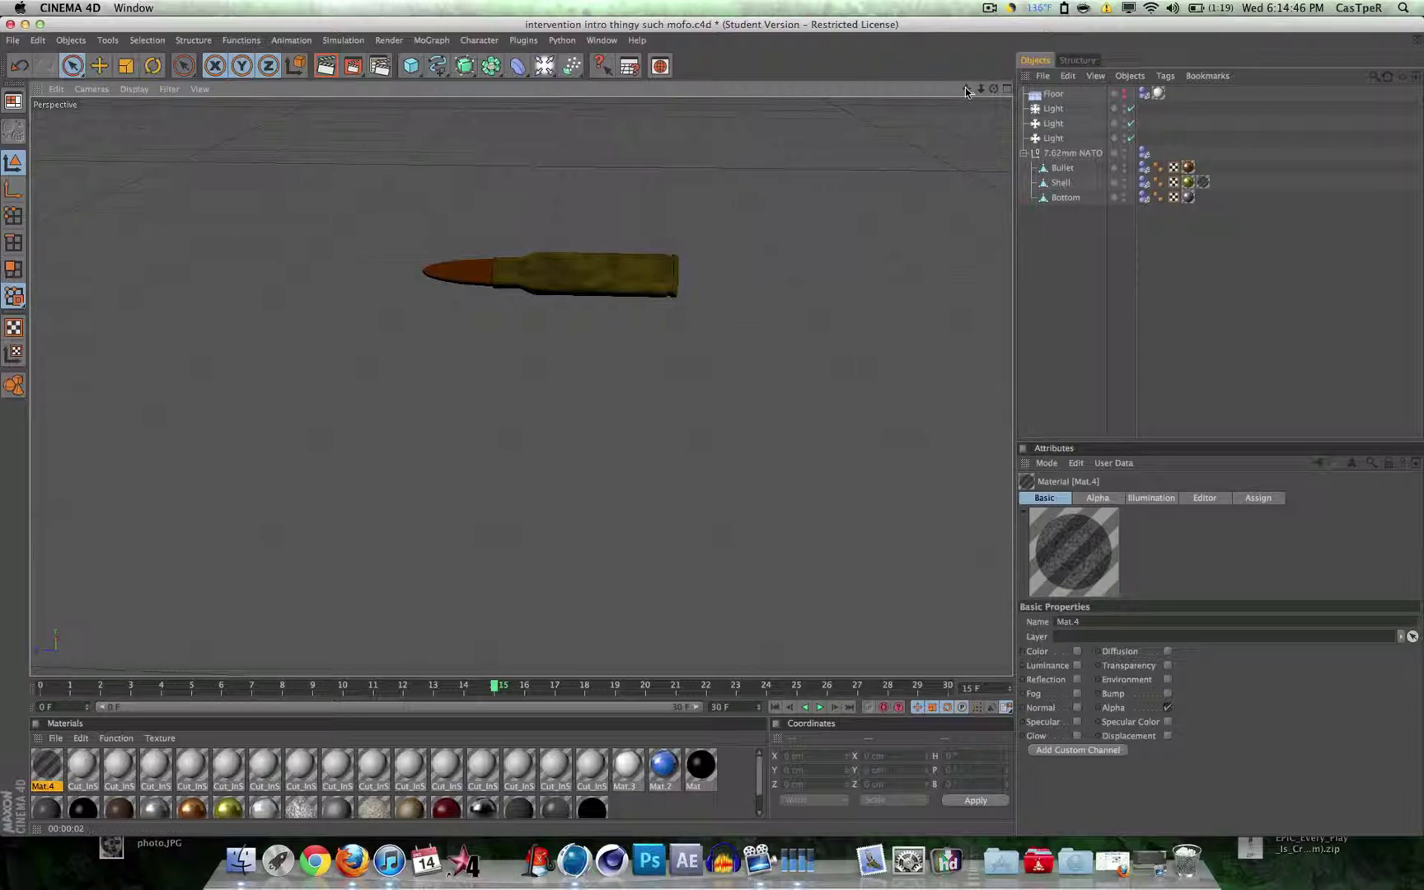
scroll(957, 125, "down", 4)
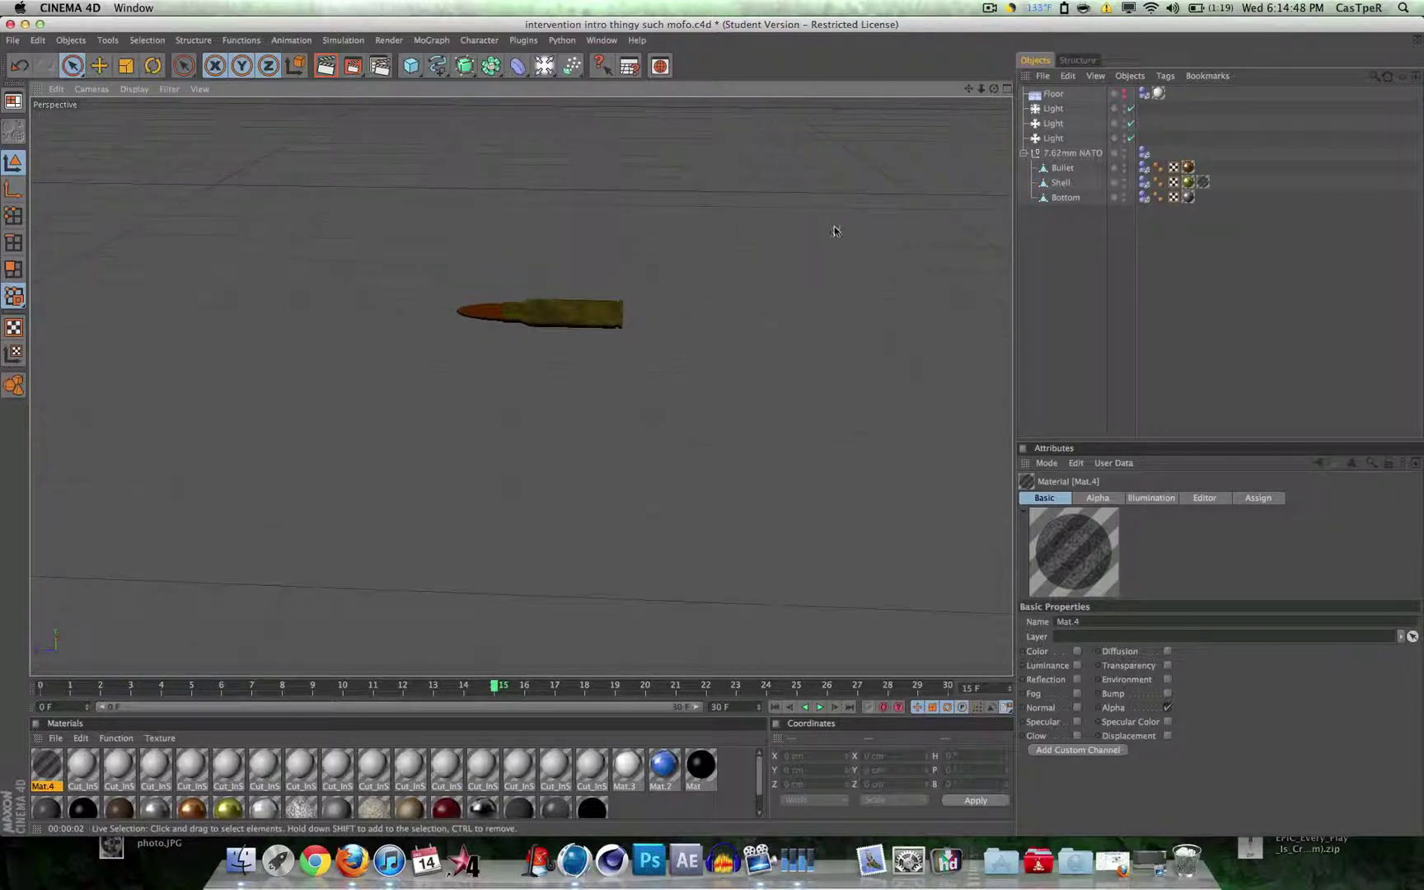
left_click_drag(994, 88, 993, 64)
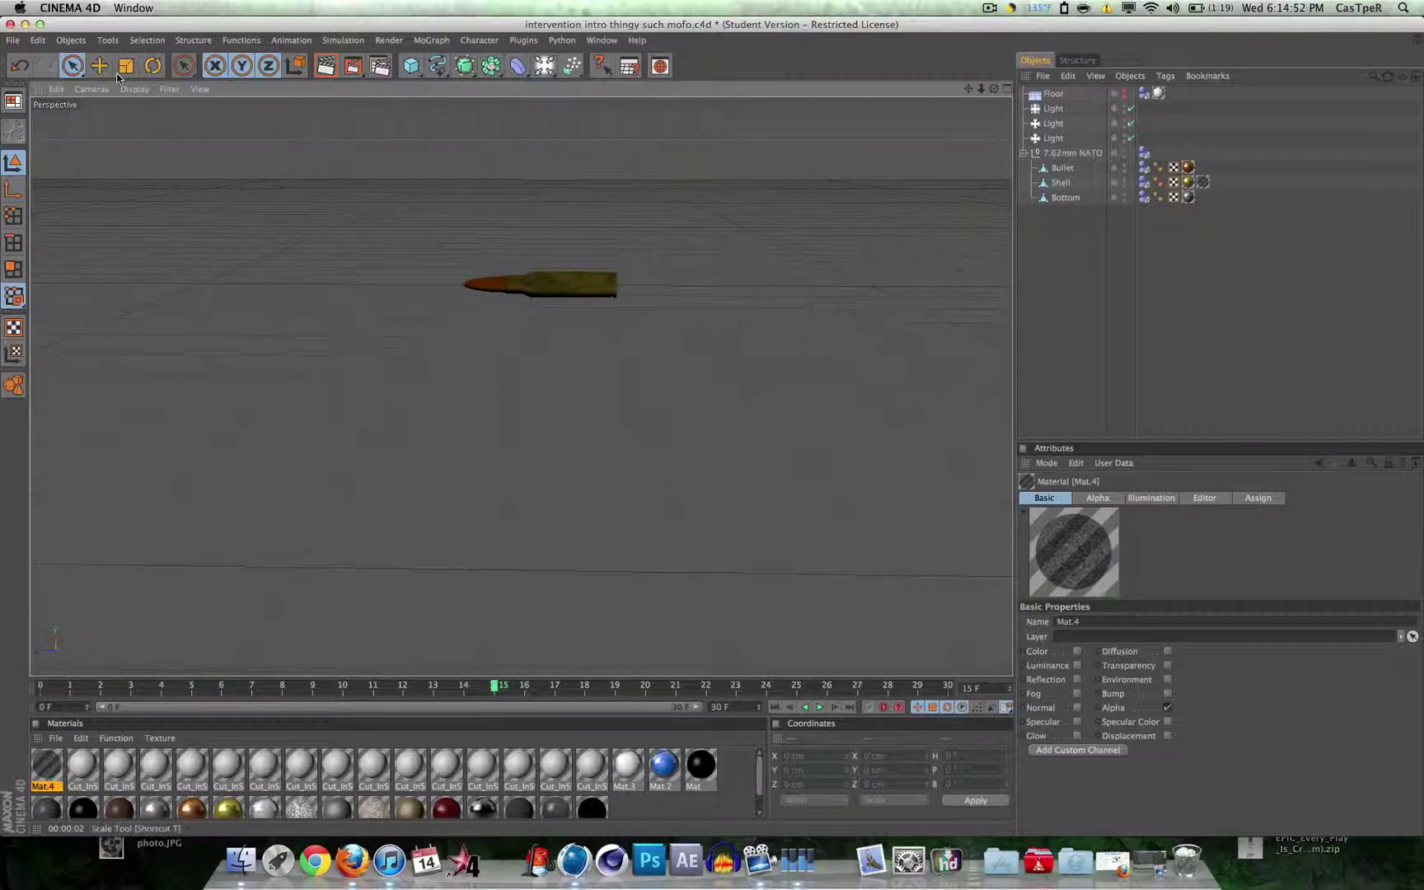
left_click(153, 65)
left_click(534, 285)
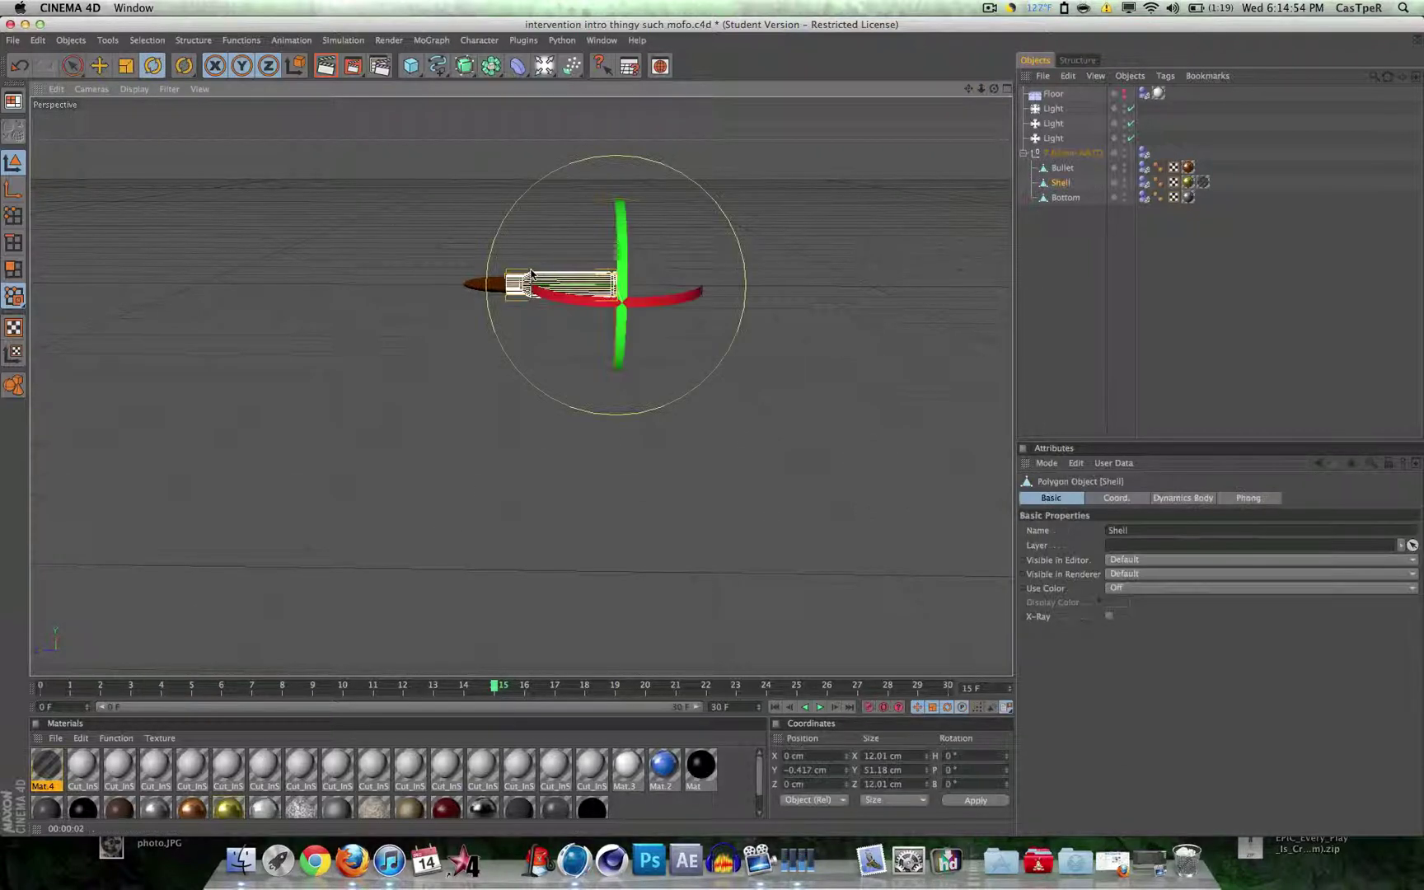
left_click_drag(550, 237, 546, 239)
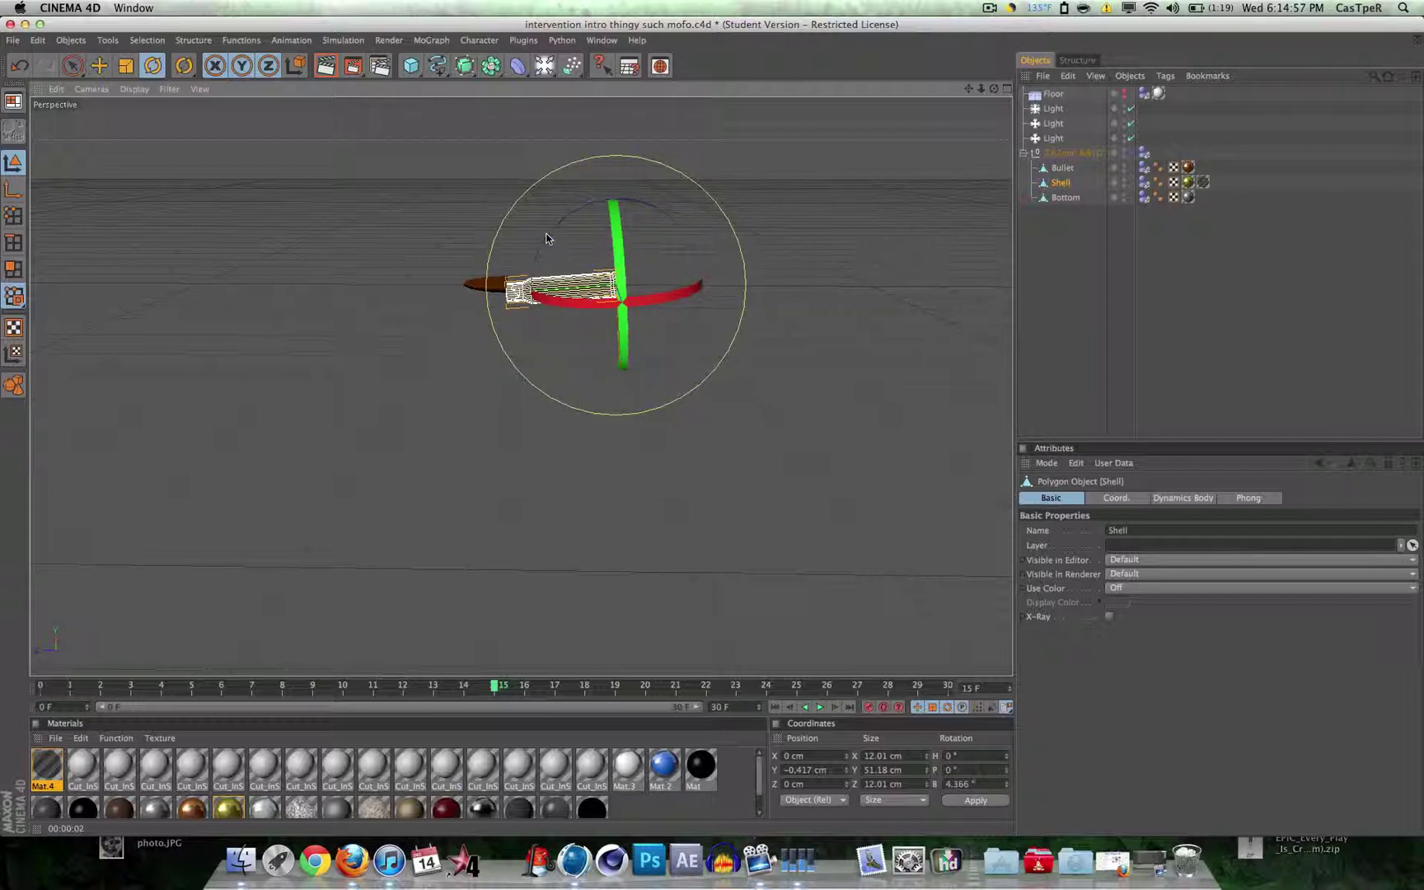
left_click(866, 203)
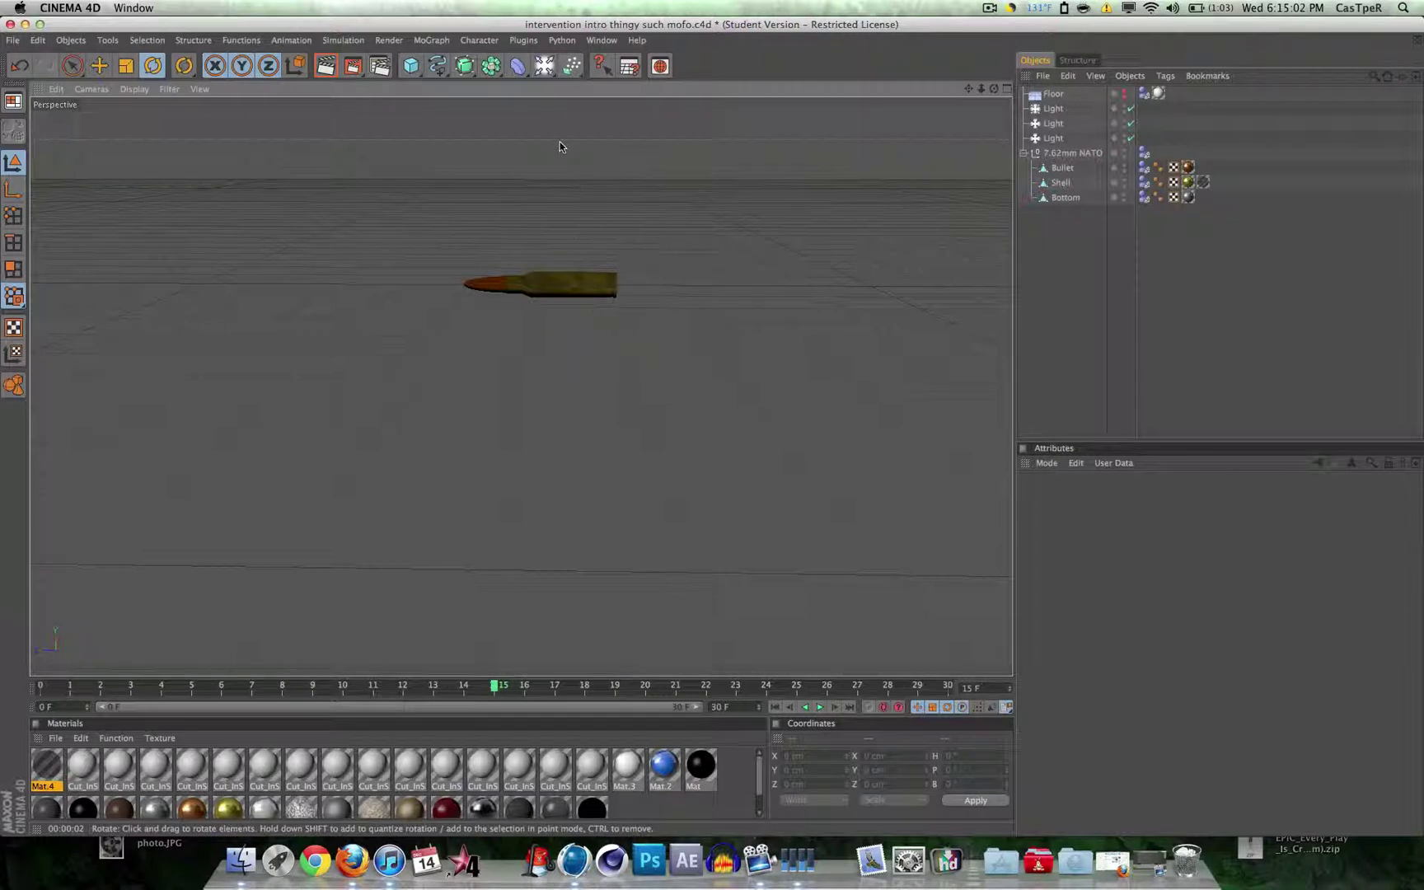
left_click(519, 39)
left_click(513, 41)
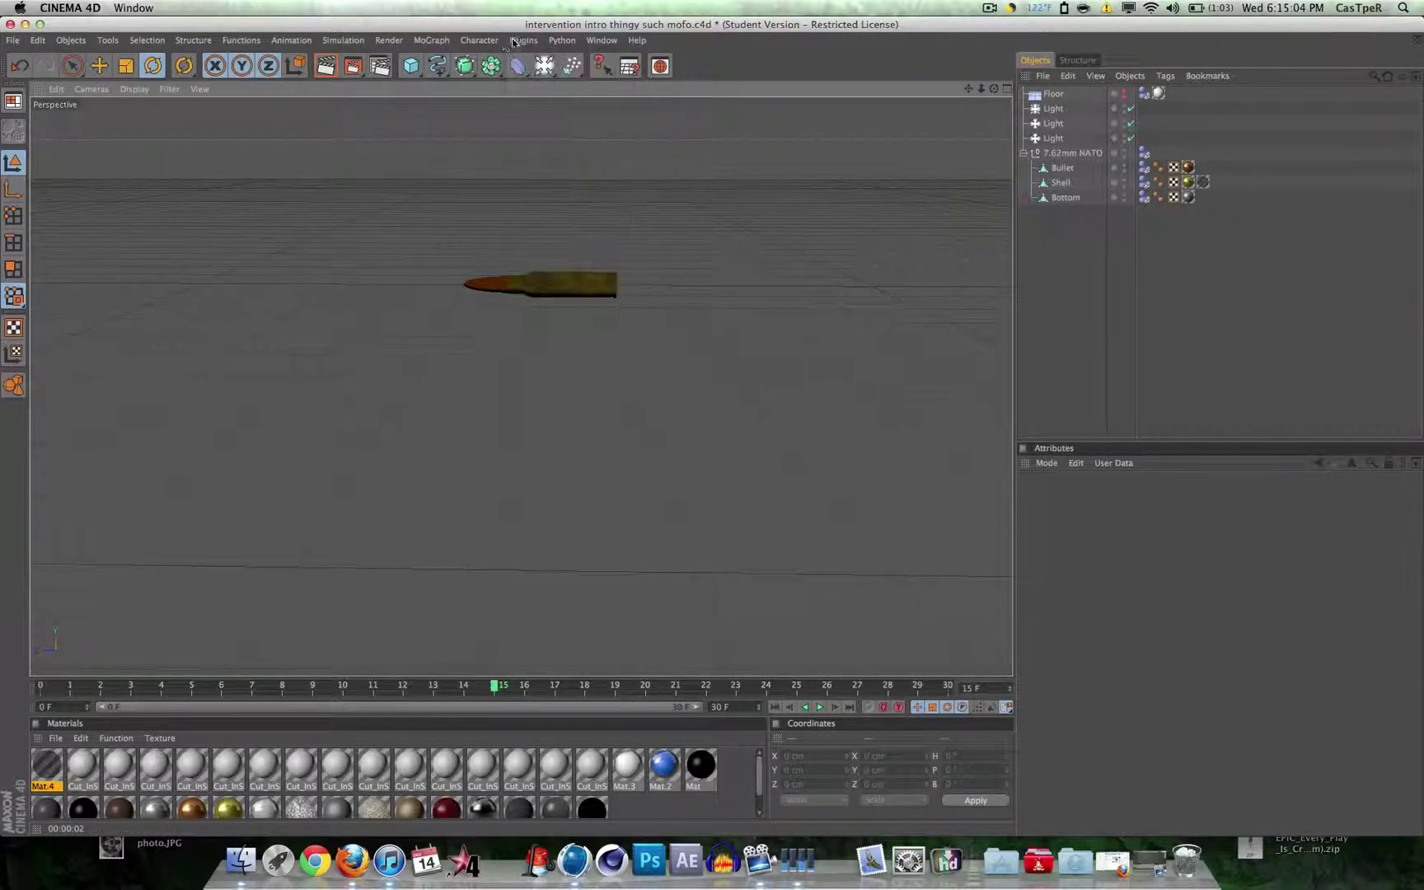
left_click(512, 43)
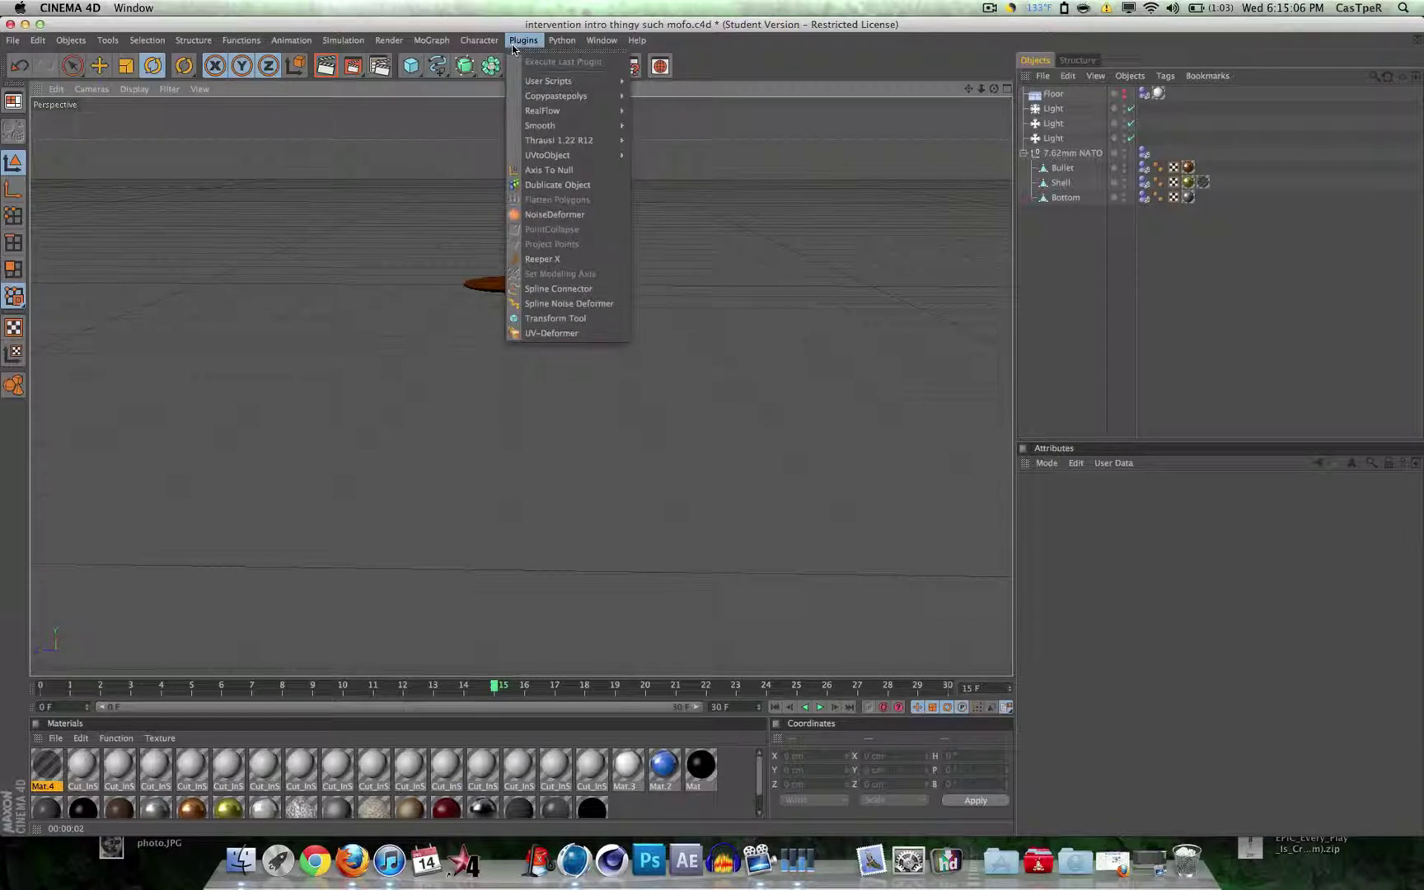
left_click(512, 43)
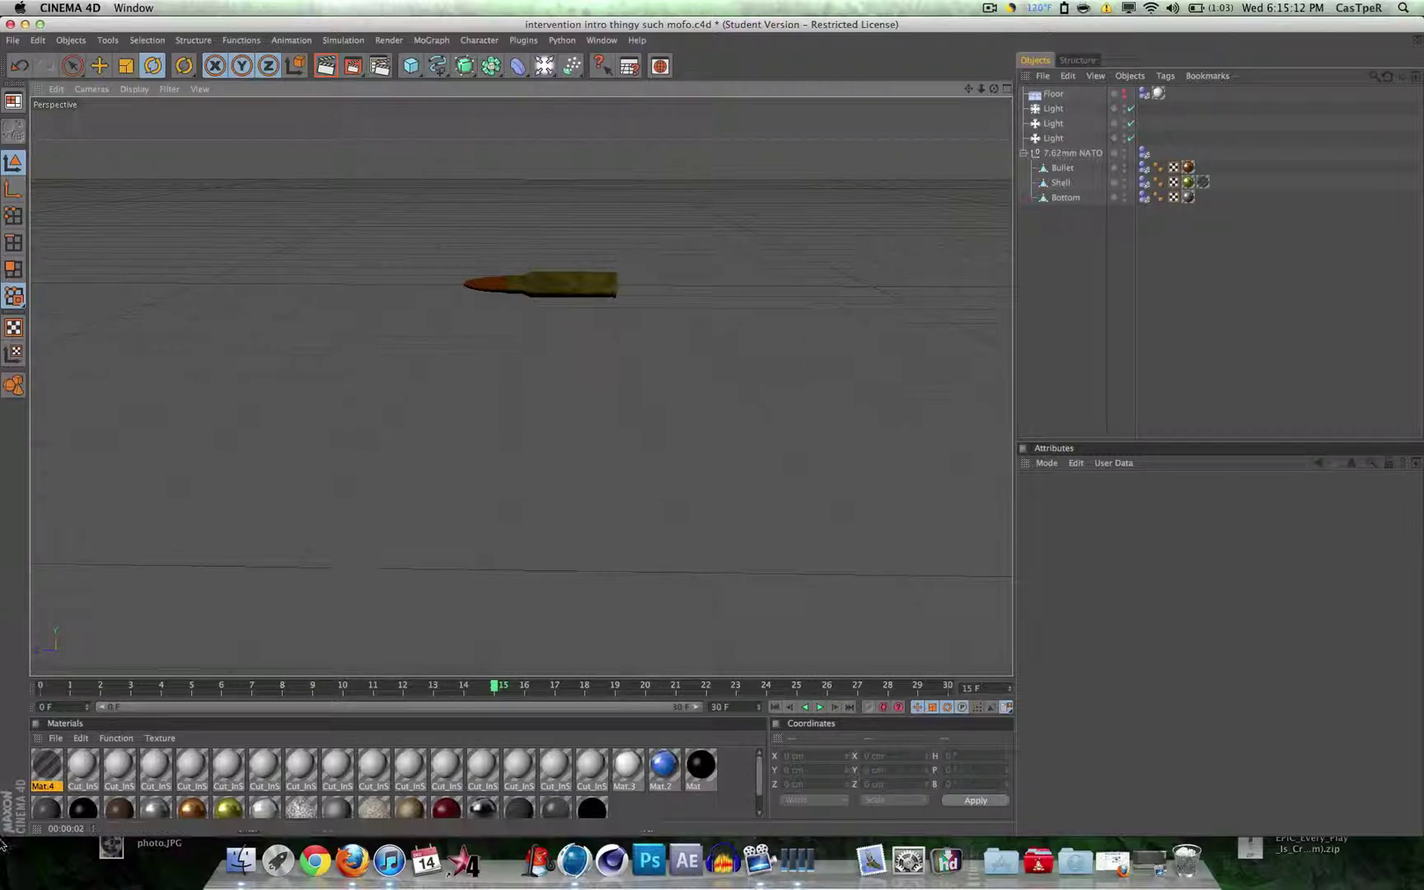
- Return the animation to frame 0 with the whole bullet and its surroundings in view
left_click(41, 686)
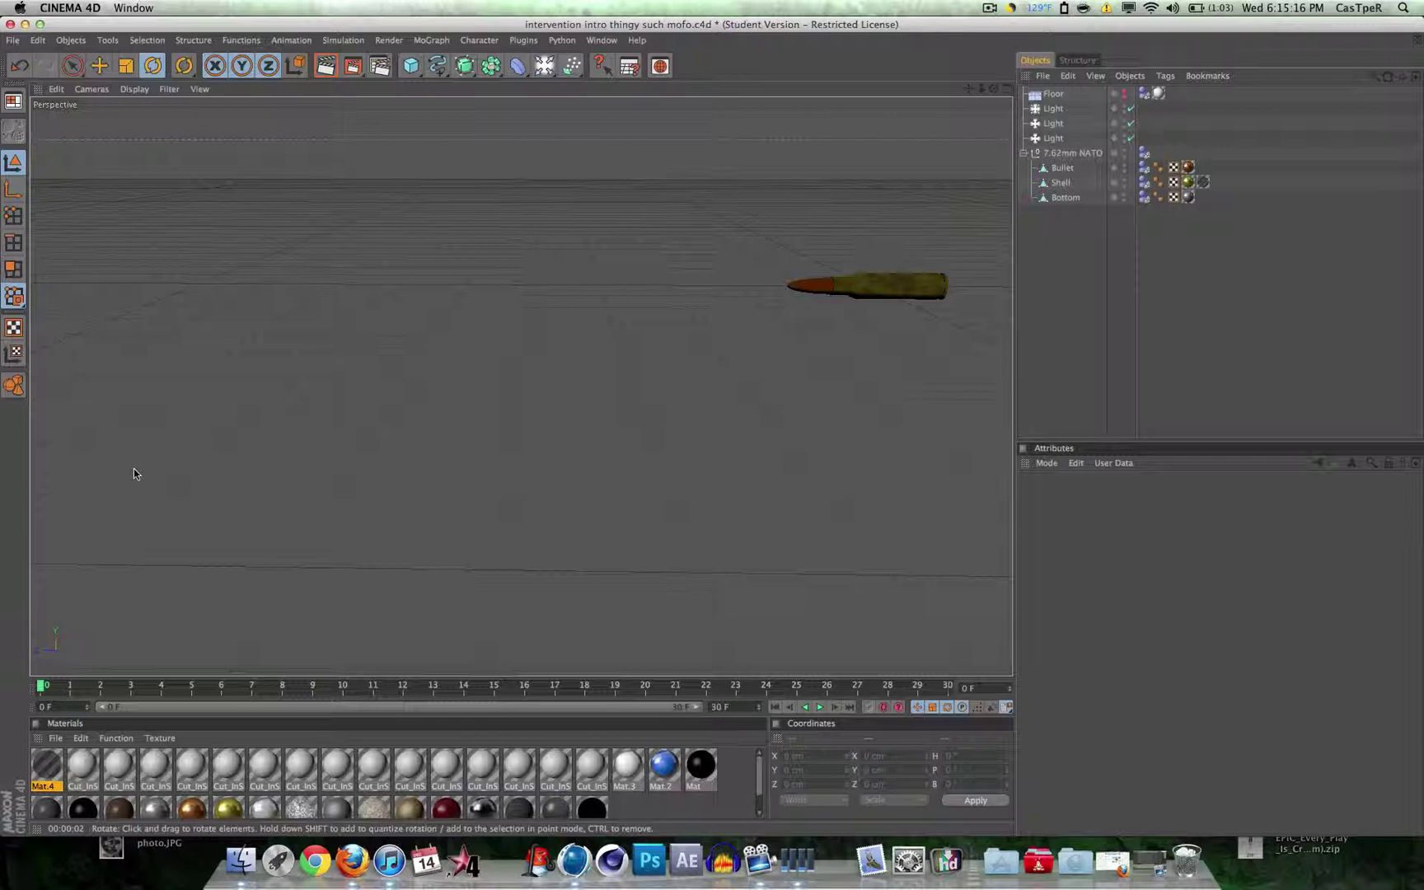
scroll(571, 452, "down", 3)
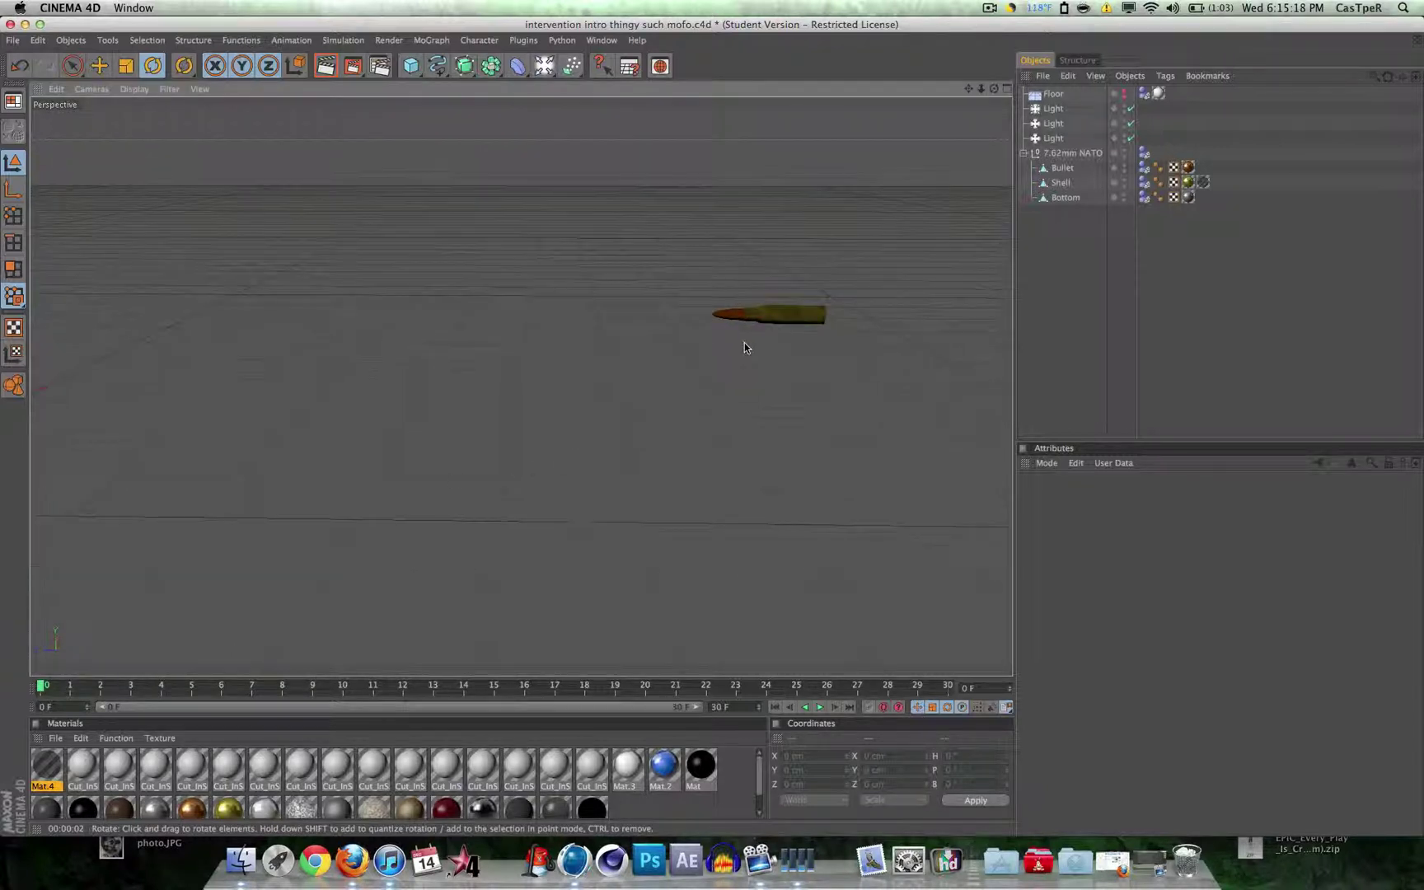